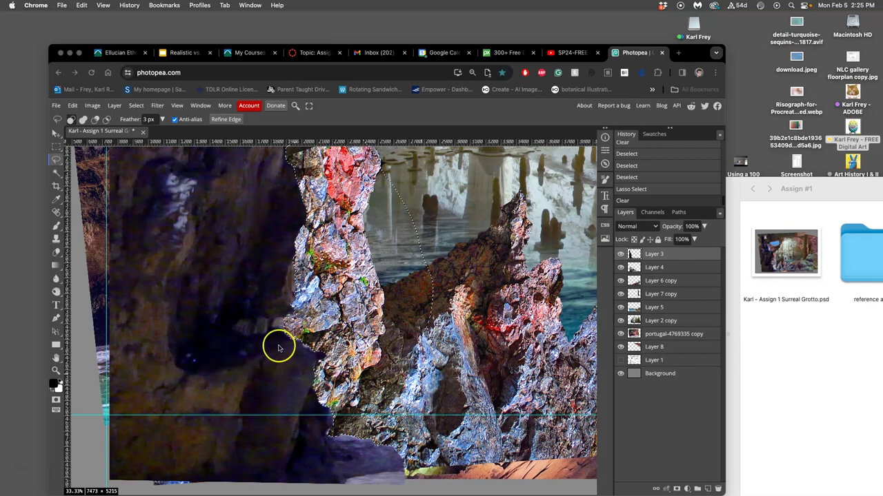
Step: Zoom out to 16.67% and extend the lasso outline along the red rock's edge
left_click(338, 328)
scroll(338, 328, "down", 1)
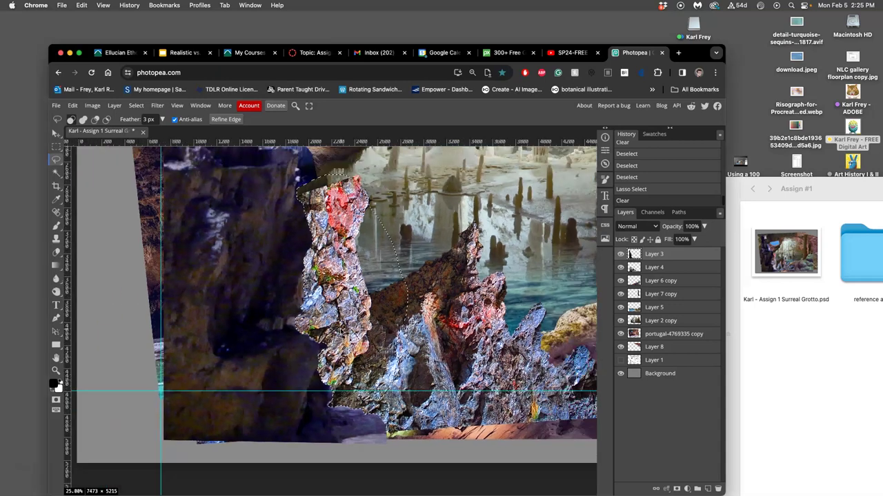
scroll(339, 331, "down", 1)
scroll(346, 322, "up", 3)
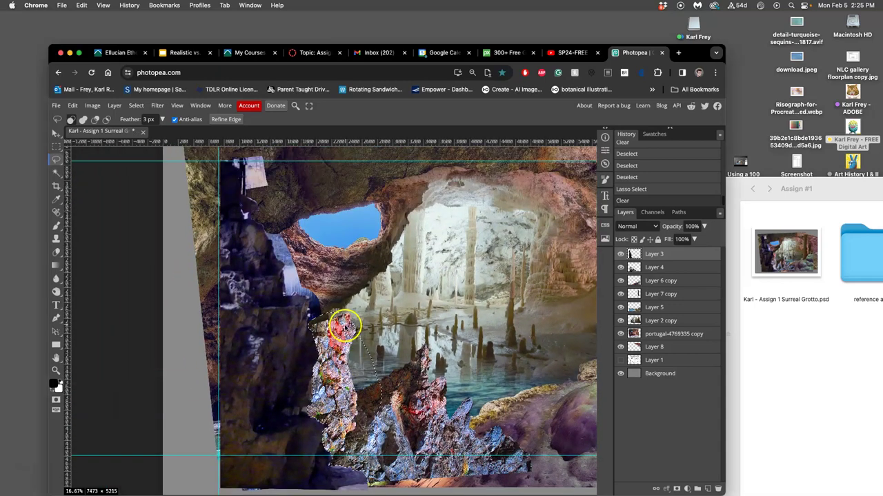
scroll(343, 336, "right", 1)
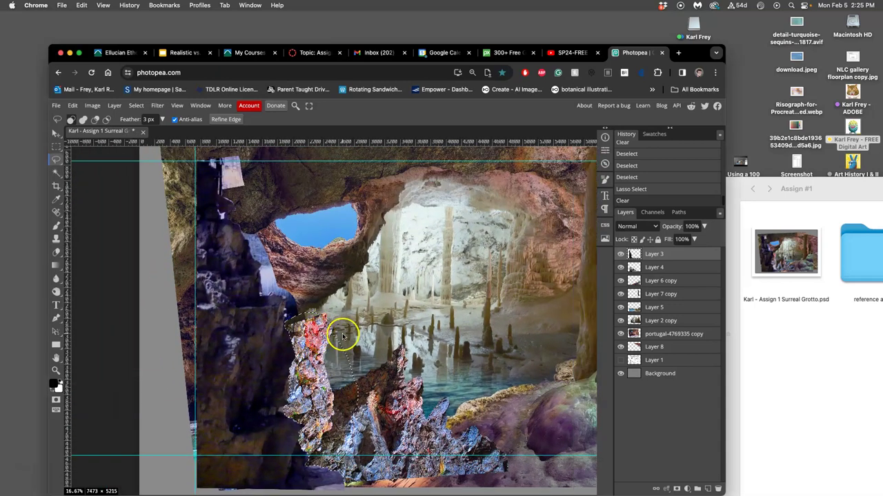
left_click_drag(342, 337, 287, 303)
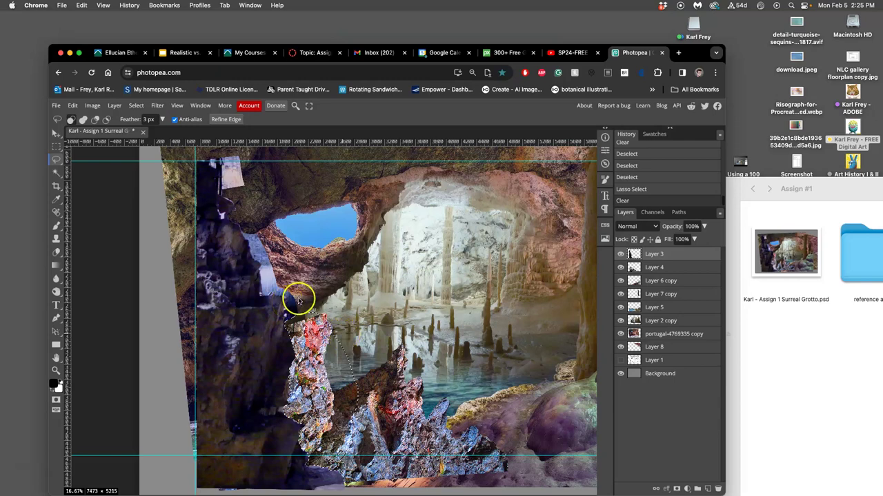
left_click_drag(298, 300, 285, 306)
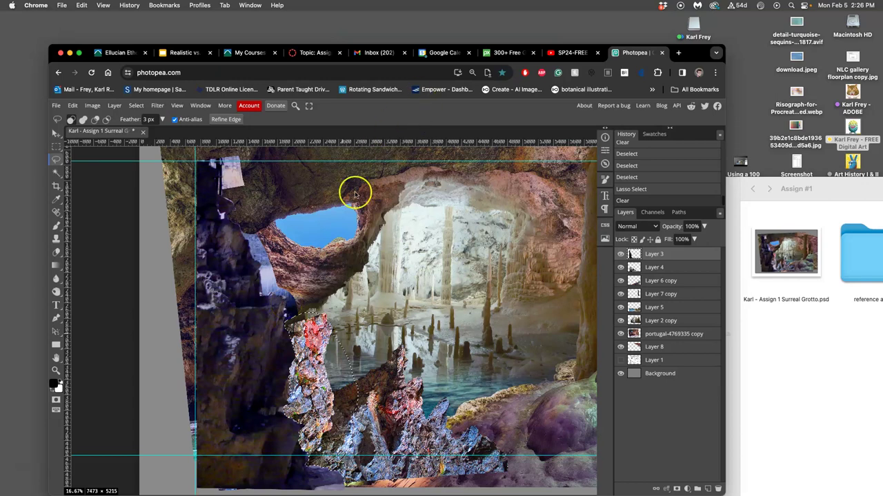
Step: Lasso and delete the pale waterfall patch from Layer 3, deselect, then select Layer 4
left_click(56, 161)
left_click_drag(242, 181, 219, 161)
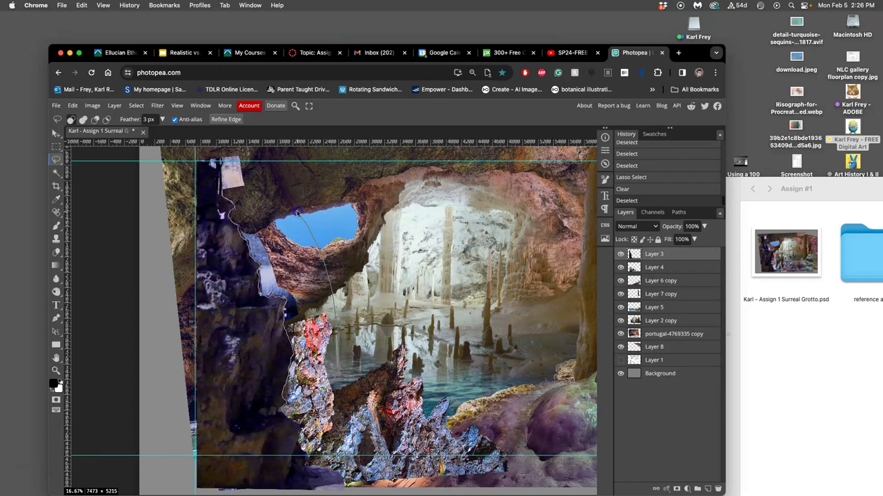
left_click_drag(256, 156, 231, 151)
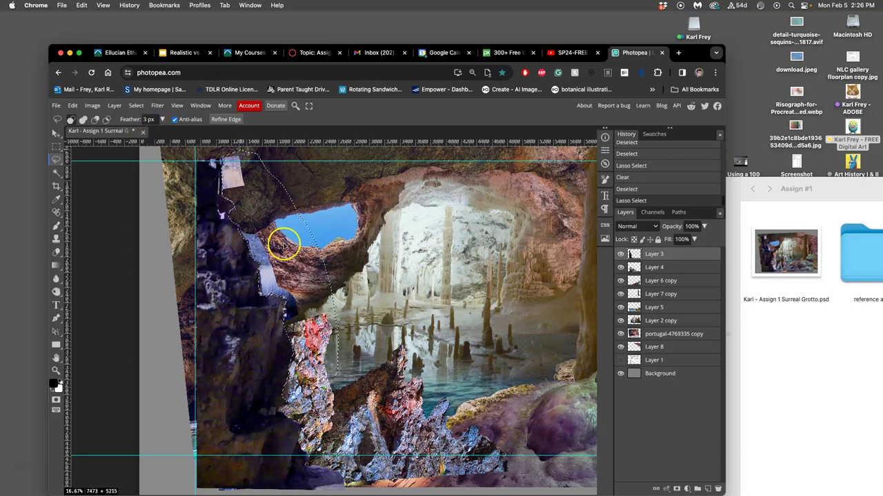
key("Delete")
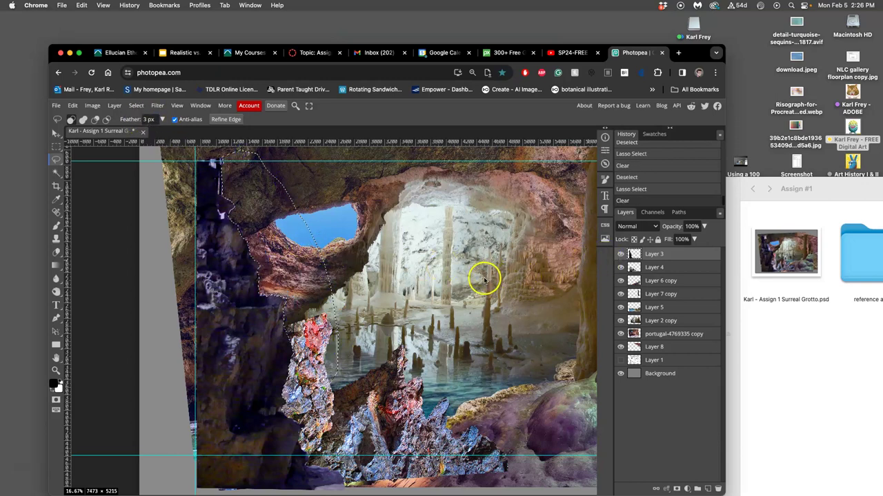
key("Delete")
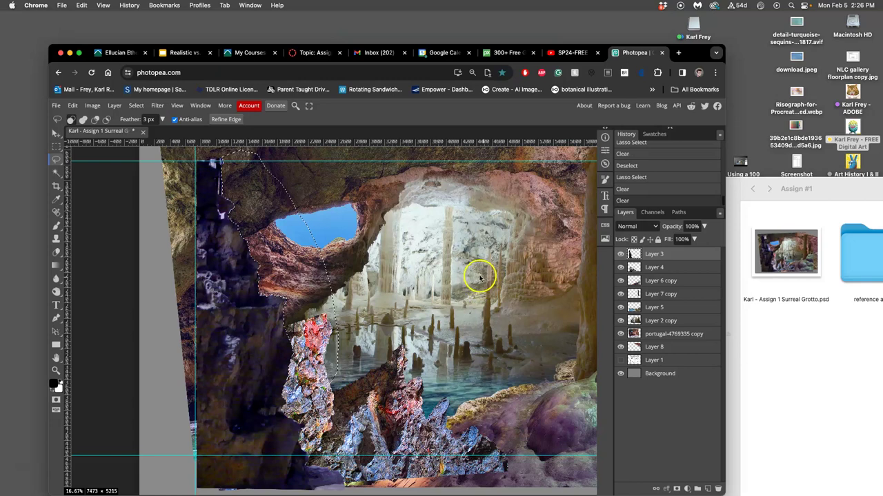
key("super+d")
left_click(652, 268)
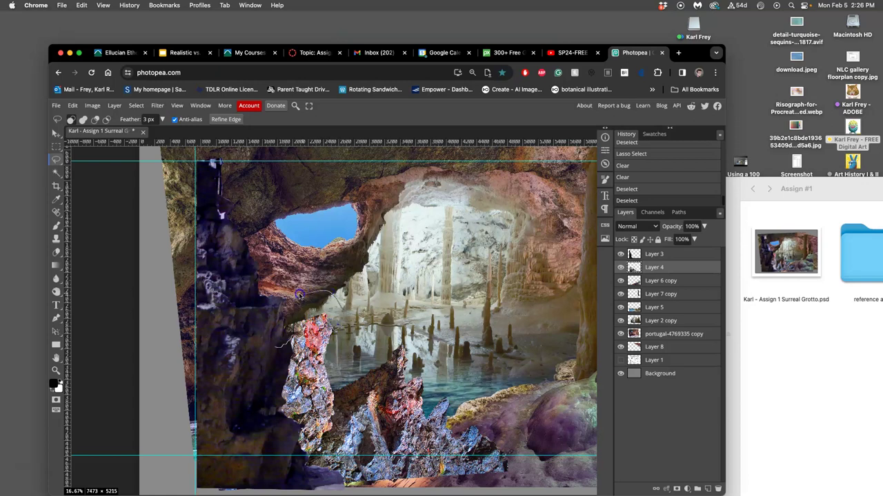
Step: Erase a lassoed part of the Layer 4 rock, then free-transform it toward the lower-left corner
left_click_drag(248, 315, 276, 308)
key("Delete")
left_click(354, 337)
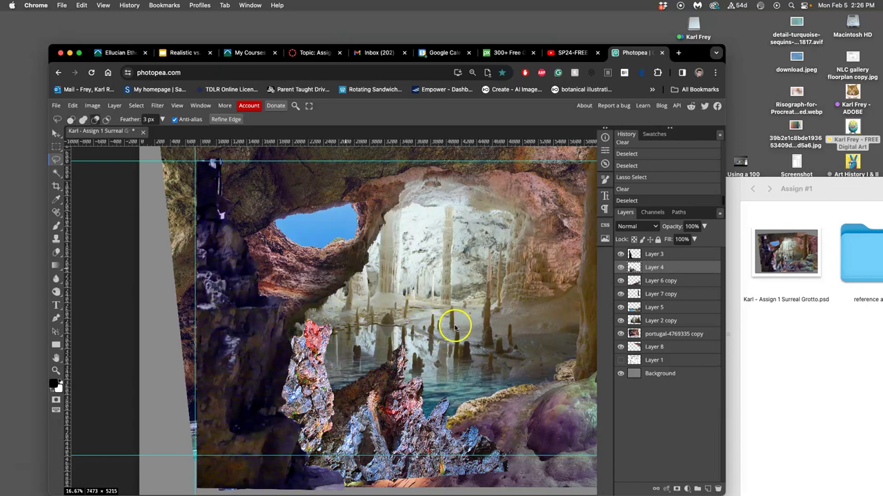
key("super+alt+t")
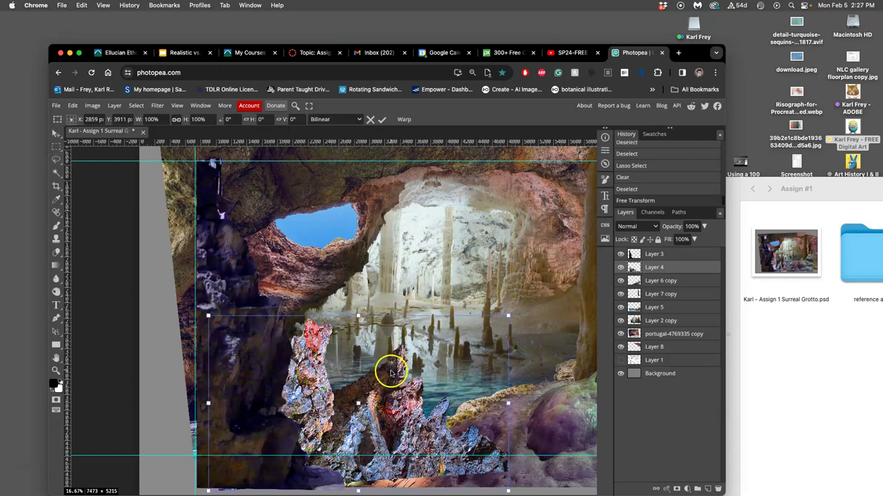
left_click_drag(390, 372, 317, 389)
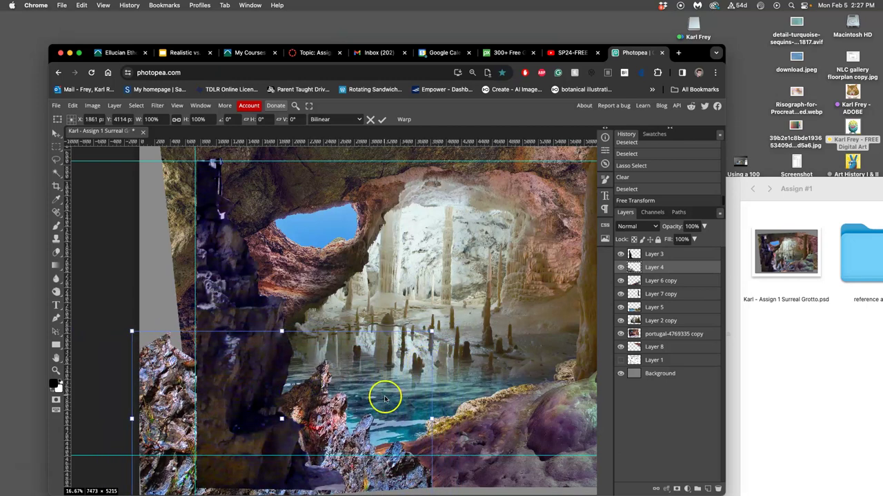
Step: Distort the Layer 4 rock by pulling three corners into a slanted shape, then apply
right_click(431, 392)
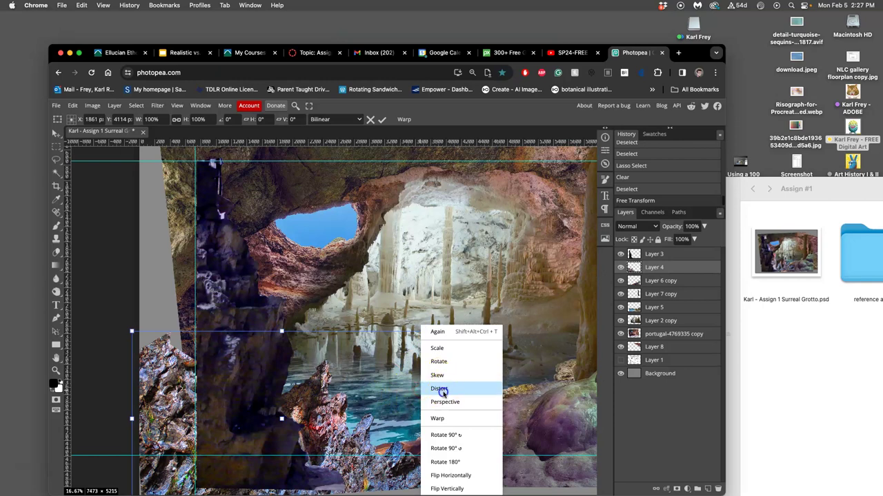
left_click(442, 390)
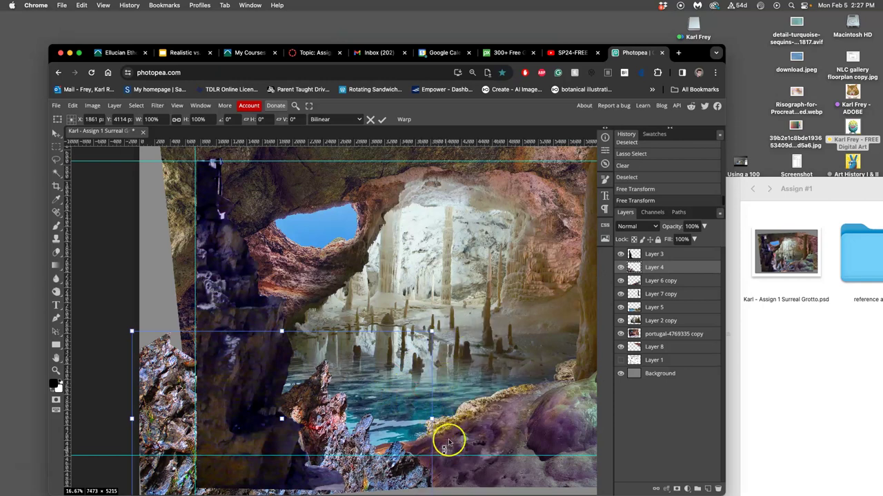
scroll(452, 445, "down", 2)
left_click_drag(430, 484, 487, 453)
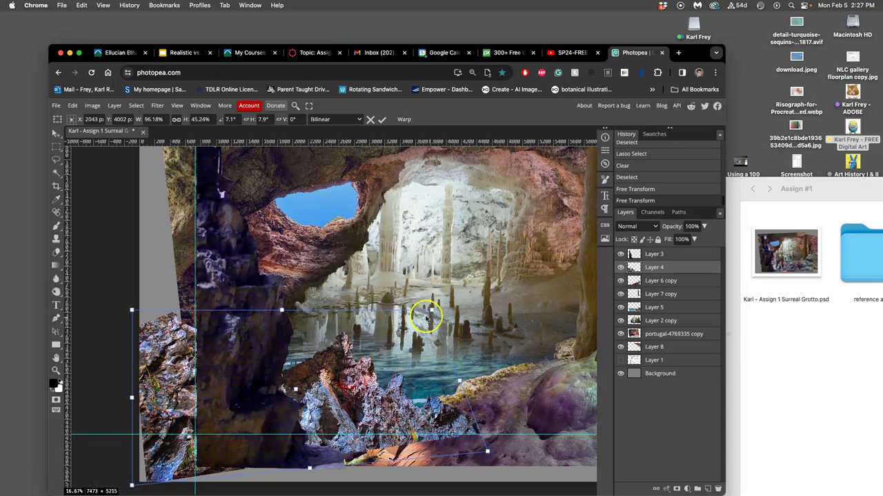
left_click_drag(428, 311, 428, 324)
left_click_drag(132, 310, 146, 320)
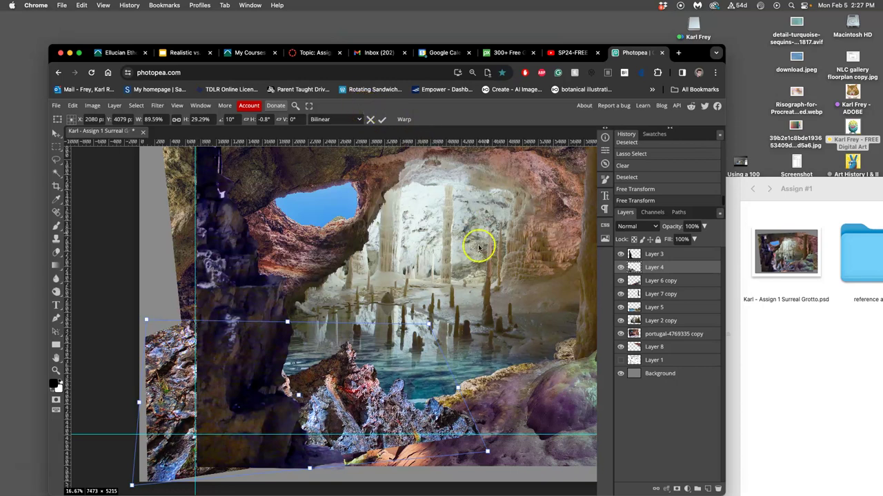
key("super+minus")
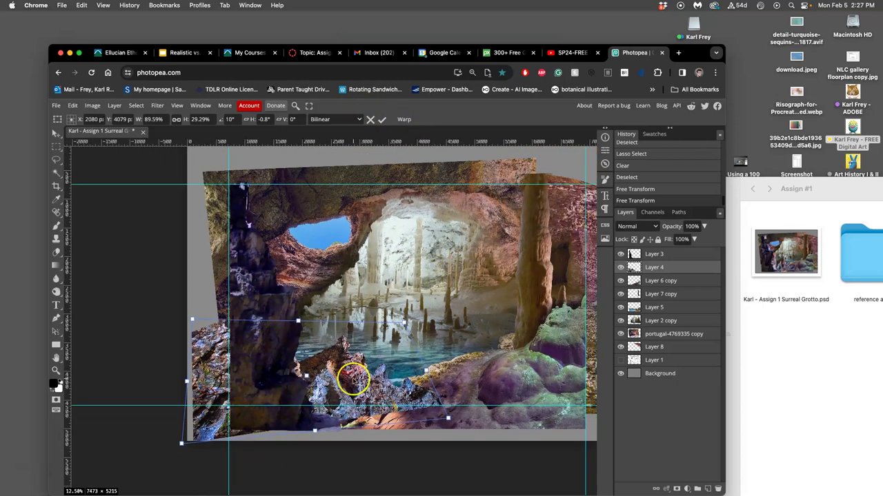
left_click_drag(352, 380, 320, 380)
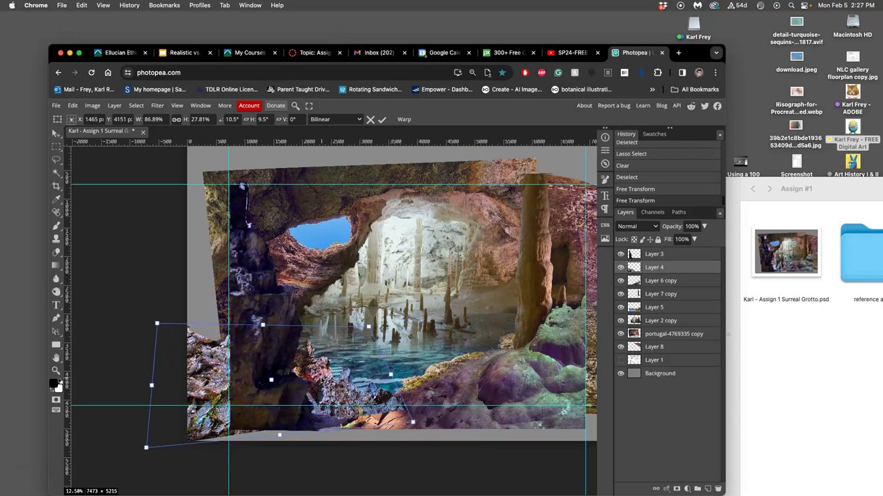
key("Return")
Step: Drop the leftover selection and apply a quick transform to the lower-left rock layer
key("l")
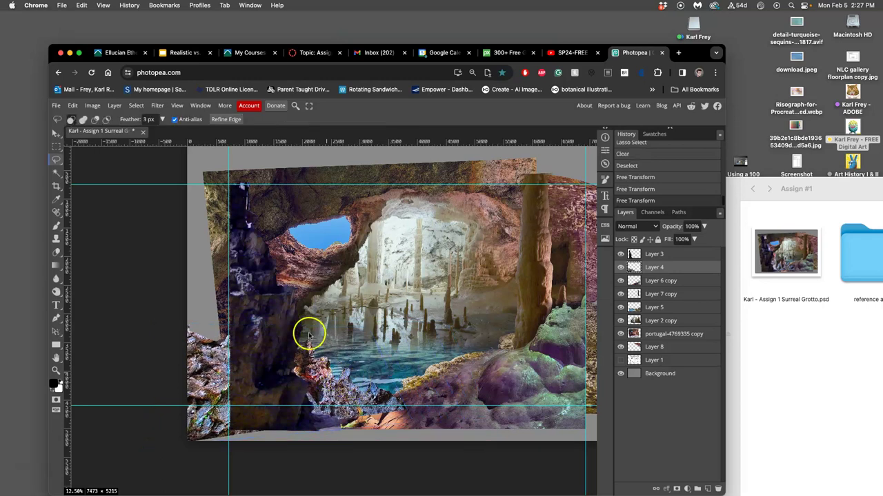
left_click(279, 313)
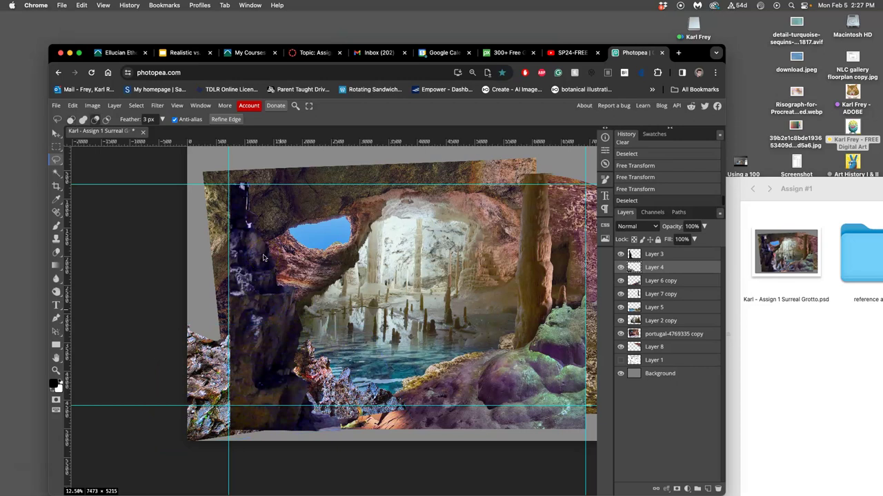
key("ctrl+alt+t")
left_click(262, 272)
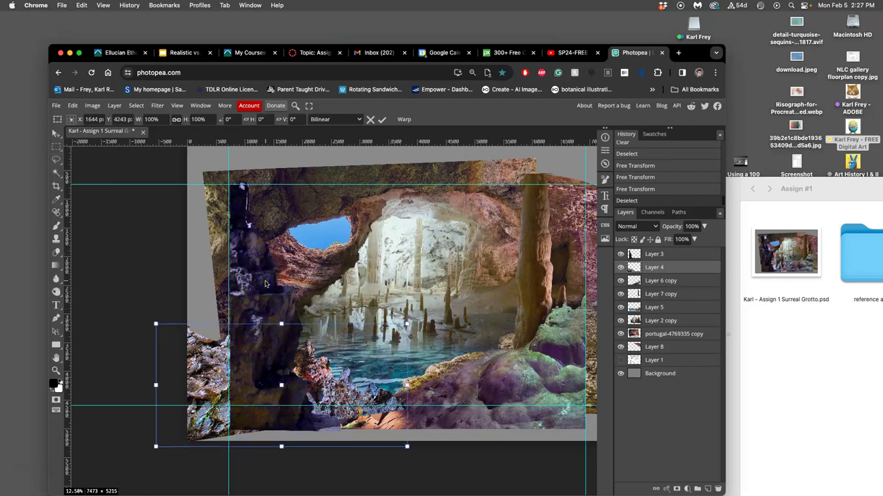
key("Return")
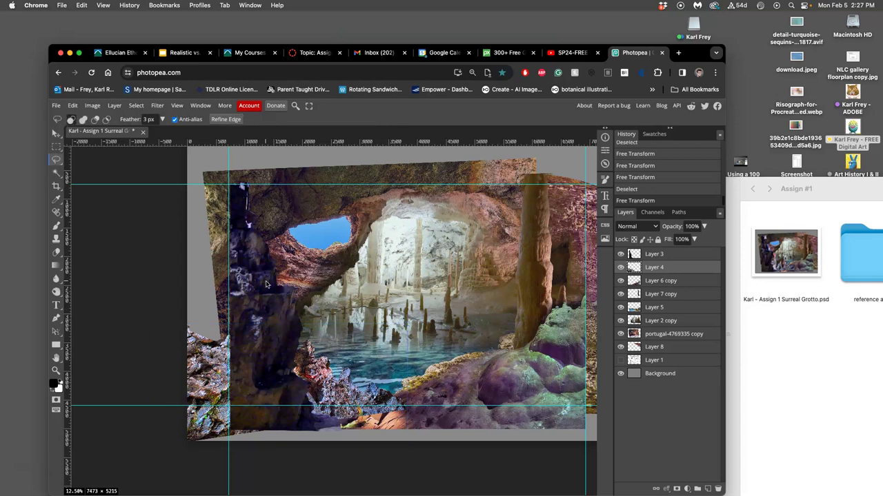
Step: Move Layer 3's rock pillar onto the cave's left side, stretch it to 102.08%, and commit
left_click(57, 135)
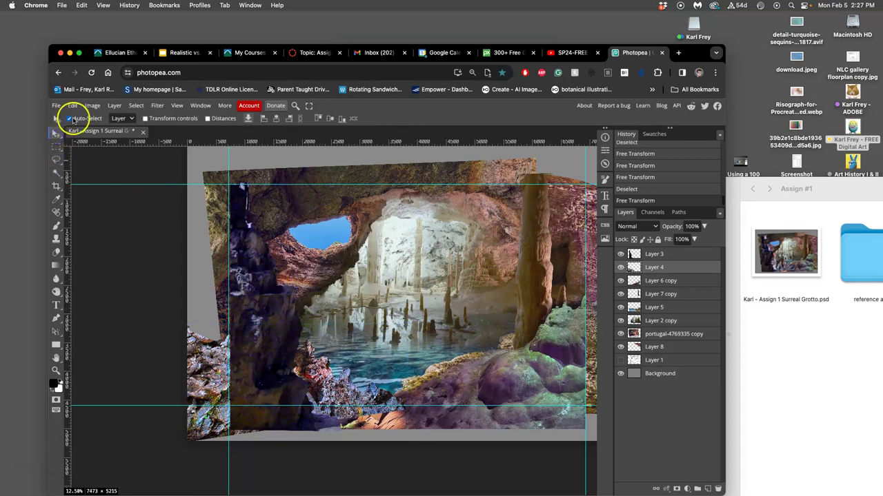
left_click(261, 265)
key("ctrl+t")
left_click_drag(260, 267, 114, 302)
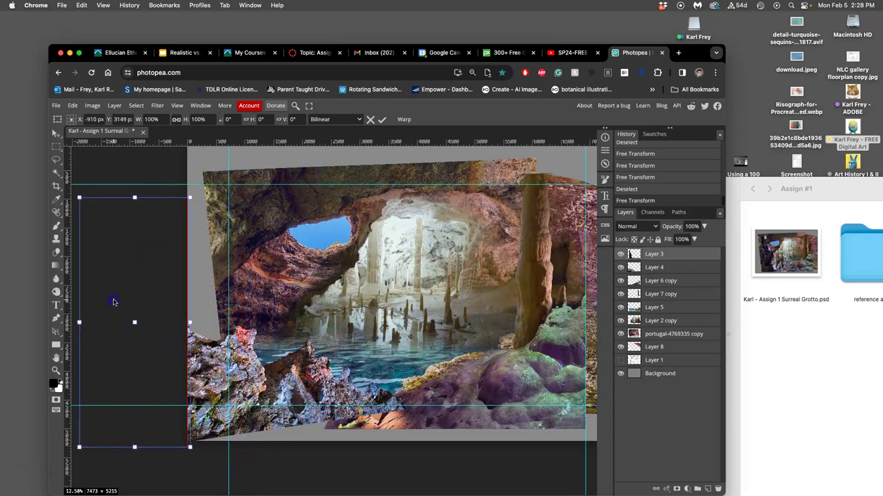
left_click_drag(114, 302, 116, 300)
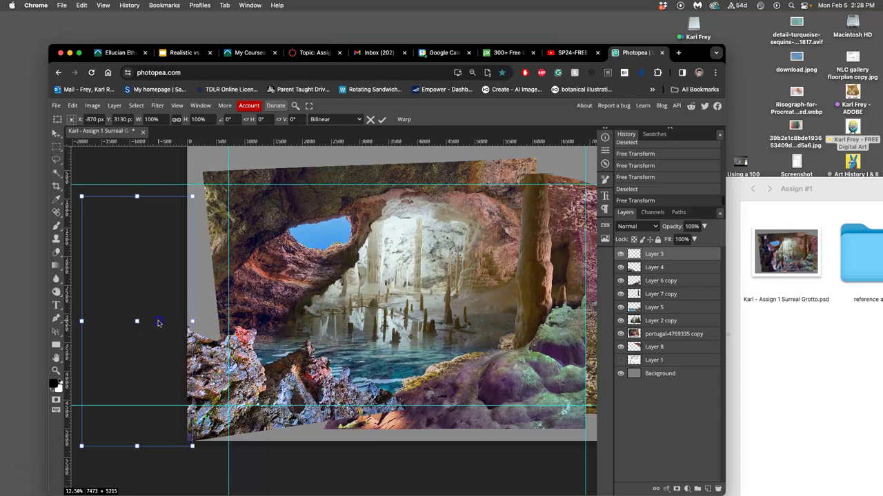
left_click_drag(161, 323, 271, 289)
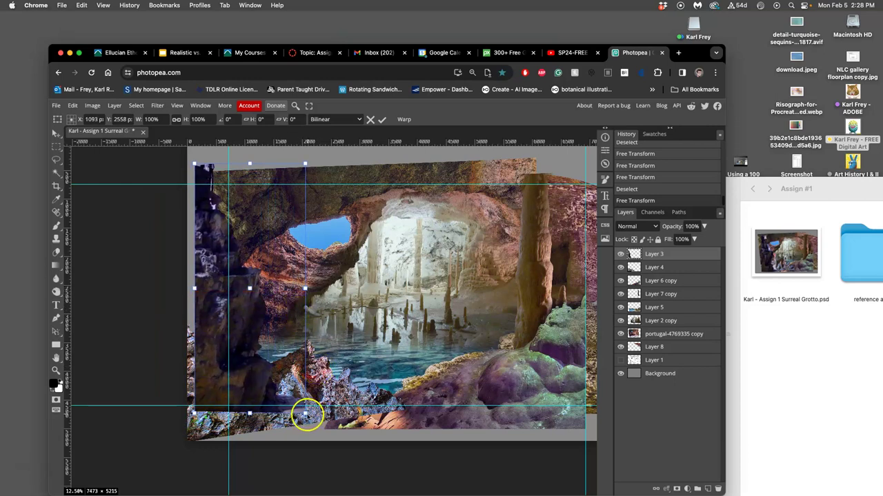
left_click_drag(305, 414, 307, 418)
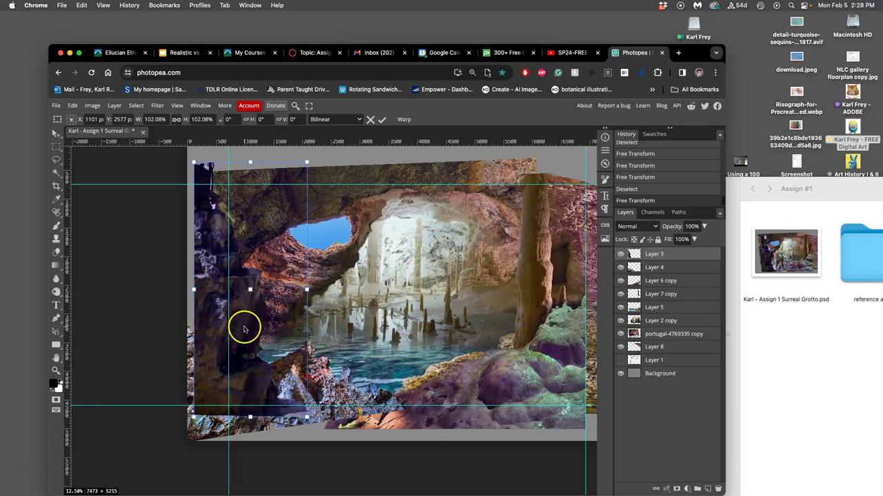
key("Return")
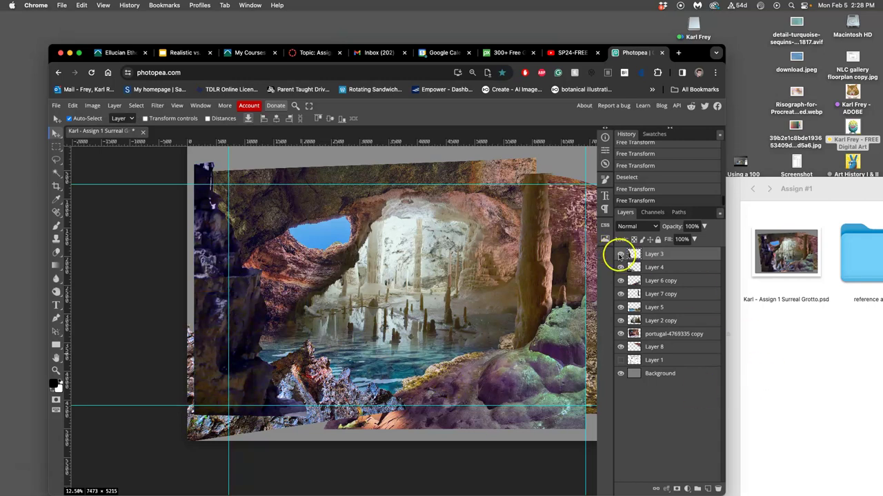
left_click(620, 255)
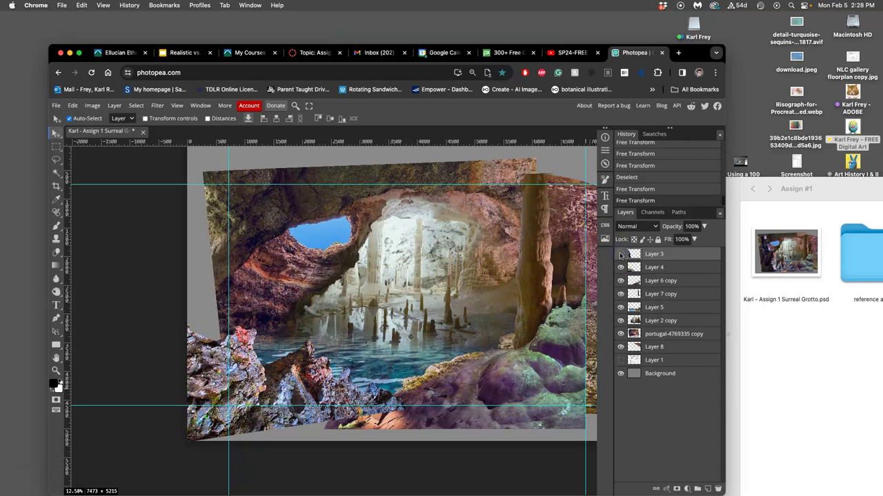
left_click(620, 254)
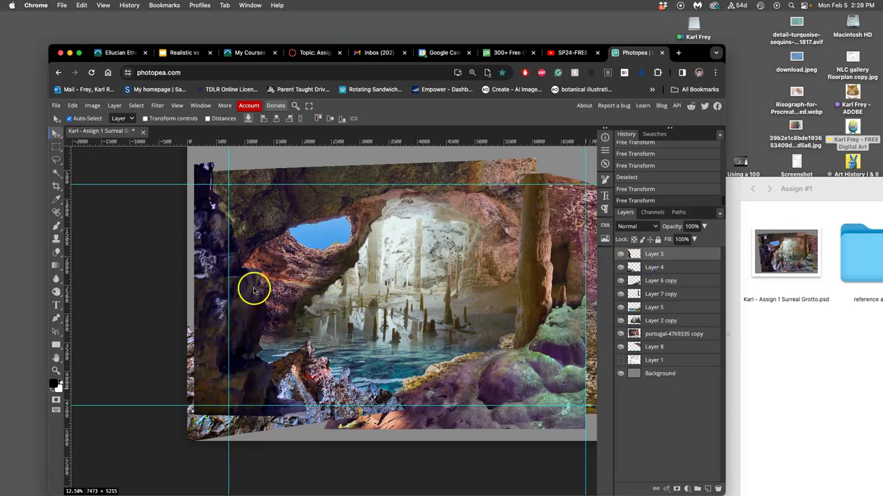
scroll(256, 295, "up", 2)
scroll(256, 296, "up", 3)
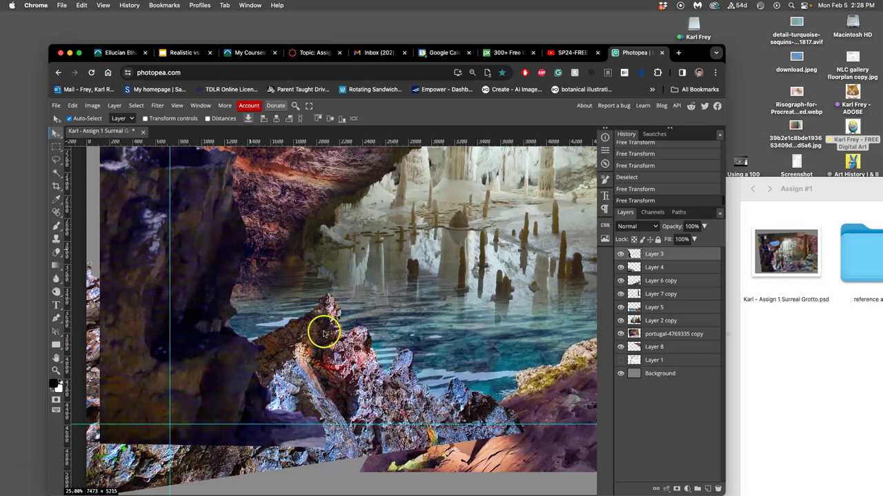
scroll(216, 264, "down", 2)
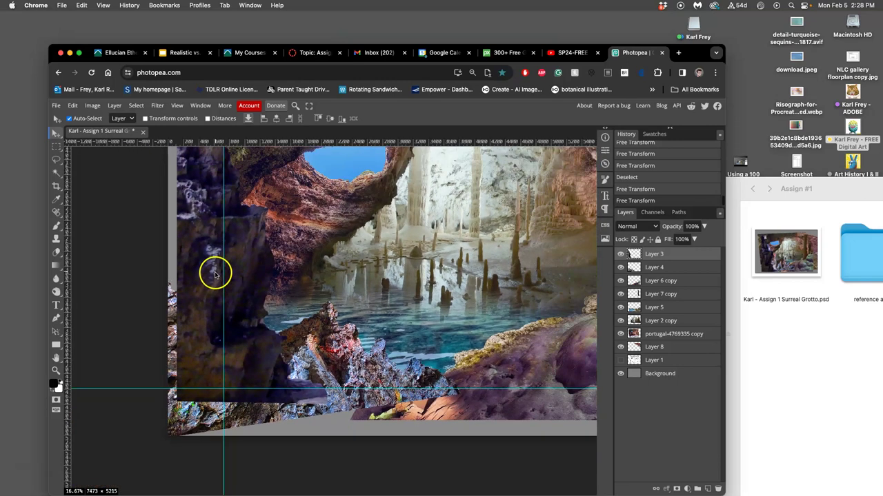
right_click(56, 292)
left_click(89, 319)
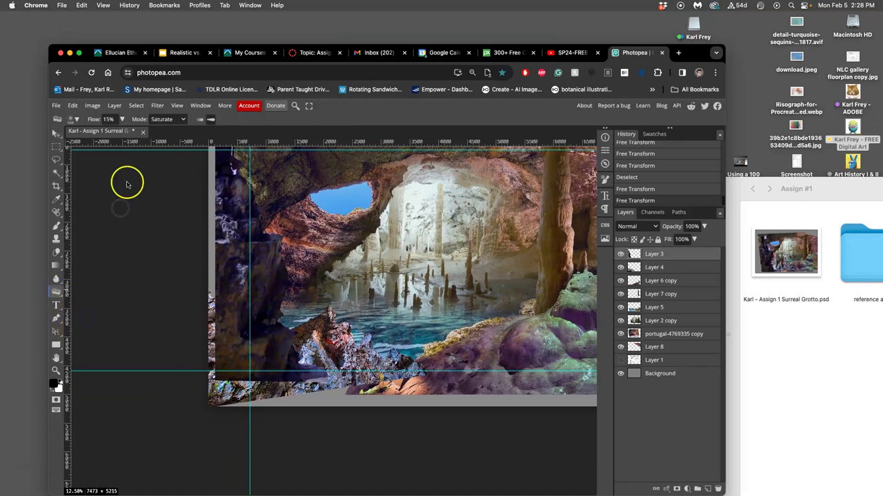
mouse_move(274, 227)
left_mouse_down()
mouse_move(261, 298)
mouse_move(277, 288)
mouse_move(273, 316)
mouse_move(269, 255)
mouse_move(255, 291)
left_mouse_up()
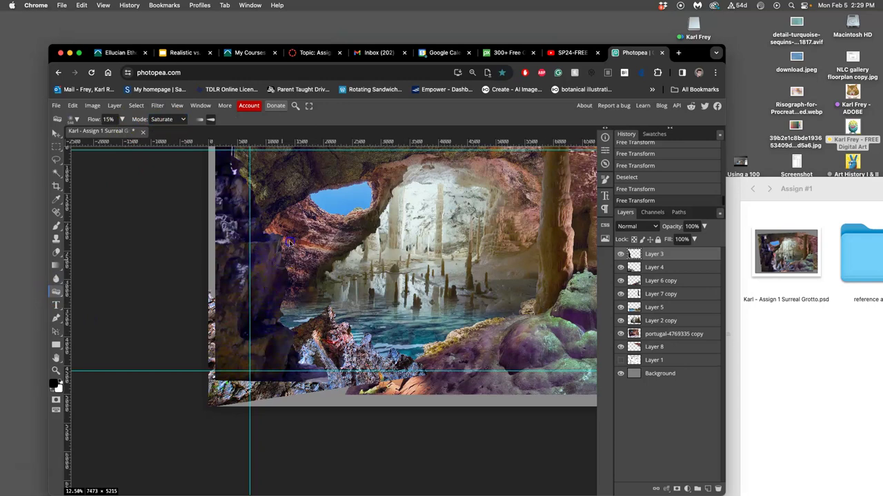
mouse_move(288, 255)
left_mouse_down()
mouse_move(269, 345)
mouse_move(276, 352)
mouse_move(292, 329)
mouse_move(294, 367)
left_mouse_up()
left_click_drag(270, 336, 274, 315)
scroll(271, 310, "up", 4)
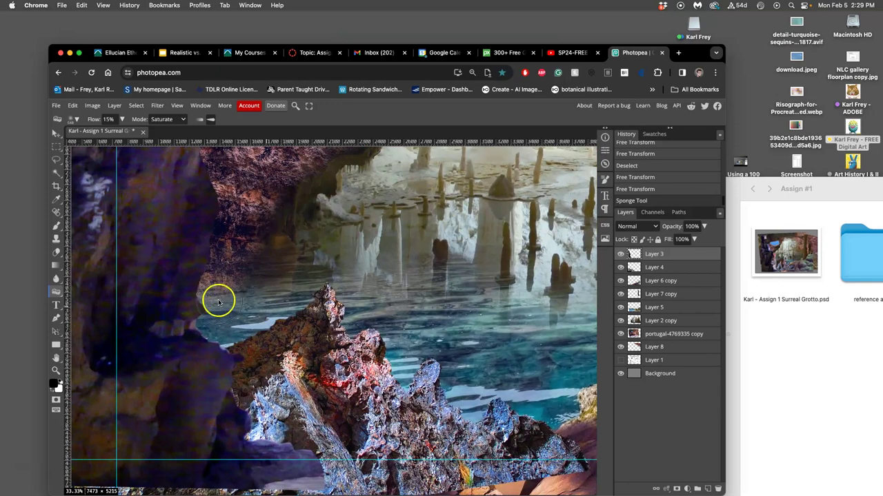
scroll(217, 298, "left", 3)
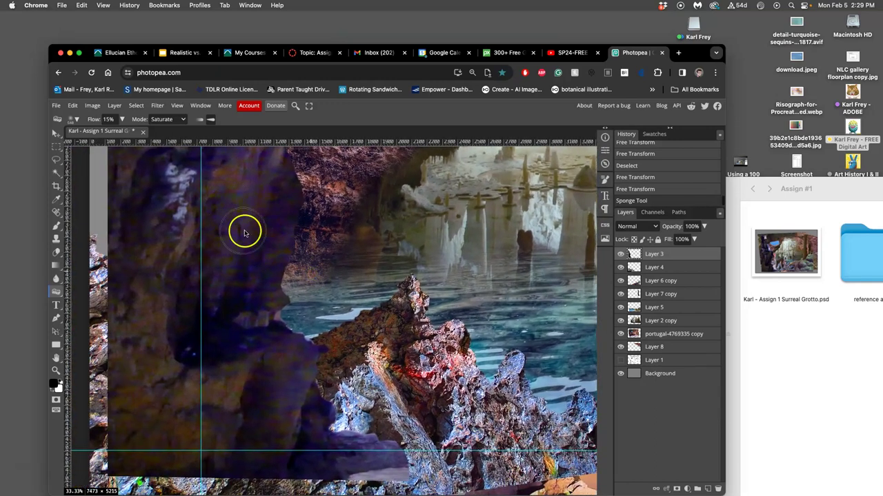
mouse_move(252, 223)
left_mouse_down()
mouse_move(249, 254)
mouse_move(242, 237)
mouse_move(232, 264)
mouse_move(245, 242)
mouse_move(272, 244)
mouse_move(276, 268)
mouse_move(252, 295)
left_mouse_up()
key("ctrl+z")
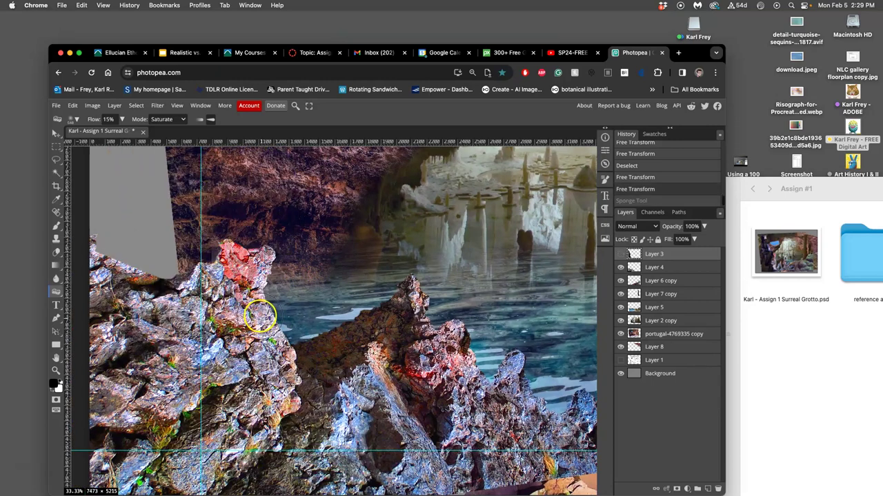
key("ctrl+shift+z")
scroll(295, 256, "down", 3)
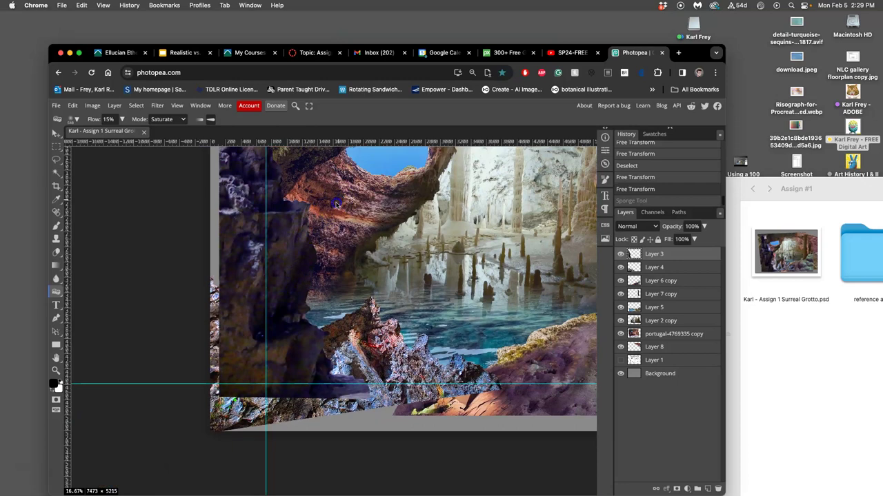
scroll(311, 252, "up", 2)
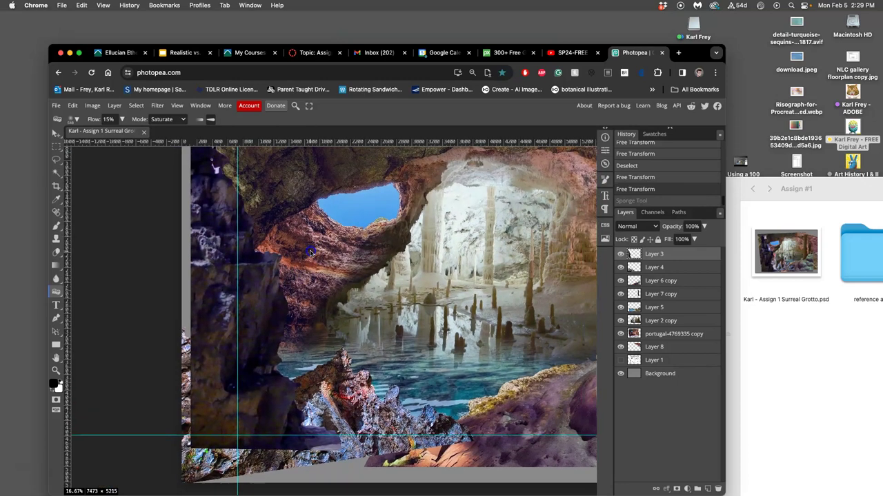
left_click(58, 294)
left_click(87, 320)
Step: Choose the Sharpen tool with 19% strength and a 1000 px brush
left_click(56, 285)
left_click(80, 281)
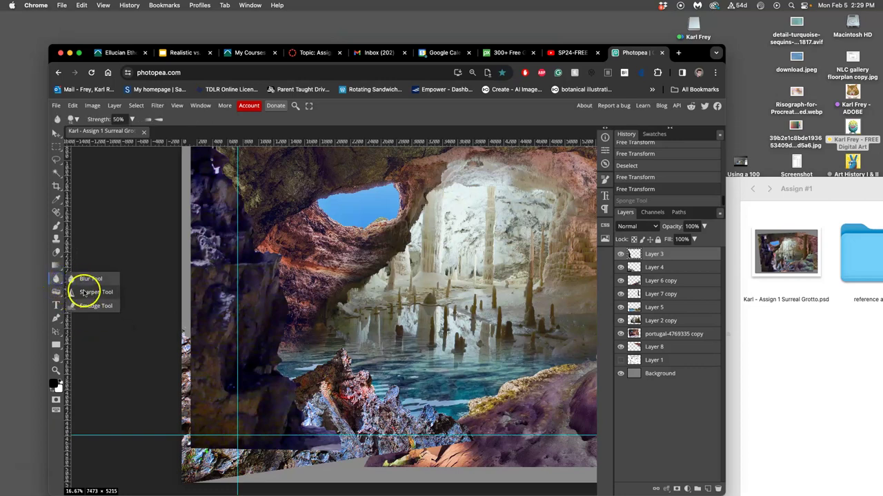
left_click(85, 292)
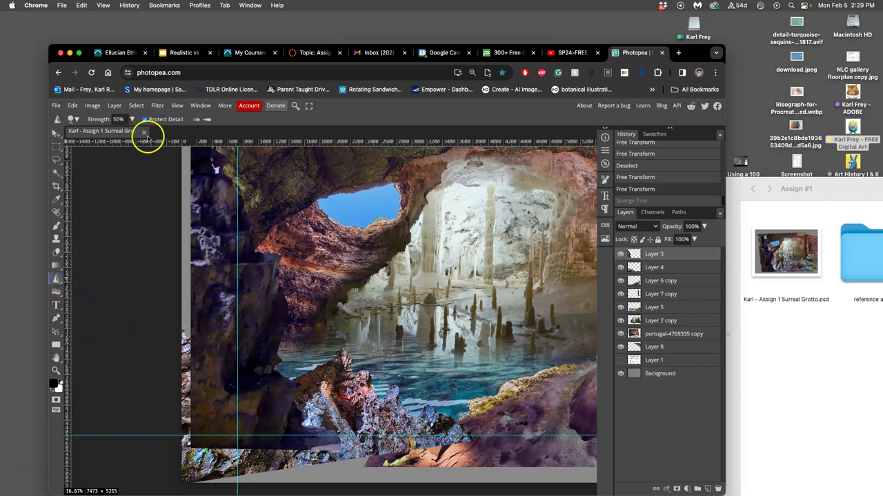
left_click(132, 120)
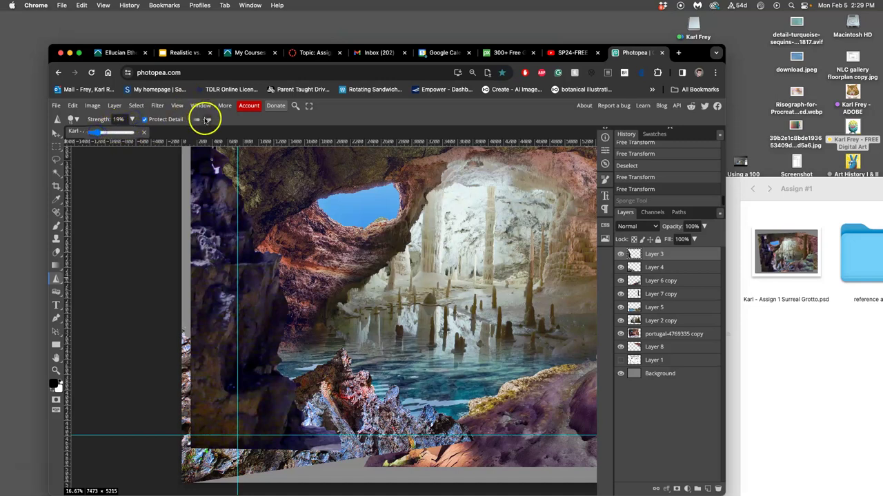
left_click(76, 119)
mouse_move(142, 143)
left_mouse_down()
mouse_move(178, 143)
mouse_move(160, 164)
mouse_move(175, 166)
mouse_move(110, 166)
left_mouse_up()
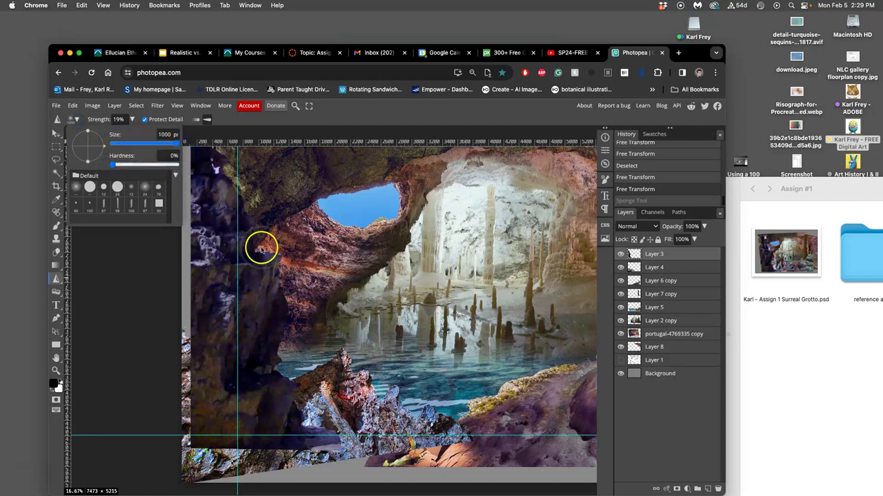
Step: Sharpen the cave wall beside the rock pillar with several broad strokes
mouse_move(260, 236)
left_mouse_down()
mouse_move(281, 269)
mouse_move(272, 260)
mouse_move(269, 285)
mouse_move(272, 264)
left_mouse_up()
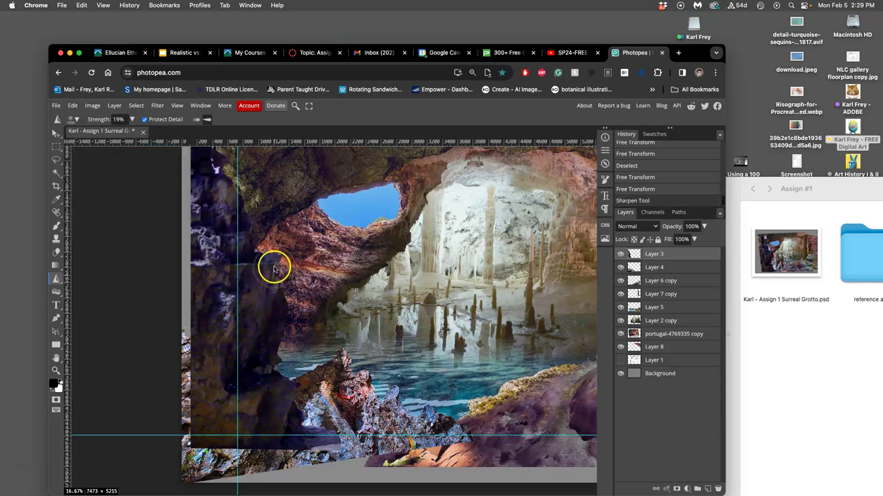
key("super+equal")
key("super+equal")
scroll(301, 213, "left", 3)
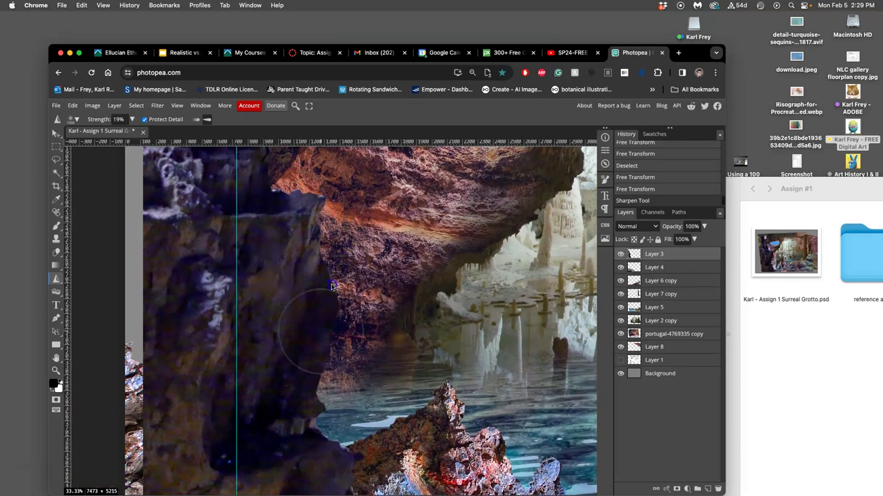
mouse_move(314, 347)
left_mouse_down()
mouse_move(329, 298)
mouse_move(320, 383)
mouse_move(323, 282)
mouse_move(318, 393)
mouse_move(309, 251)
mouse_move(284, 194)
mouse_move(266, 206)
mouse_move(319, 225)
left_mouse_up()
mouse_move(309, 442)
left_mouse_down()
mouse_move(321, 322)
mouse_move(309, 322)
mouse_move(285, 375)
left_mouse_up()
mouse_move(338, 450)
left_mouse_down()
mouse_move(331, 438)
mouse_move(345, 317)
mouse_move(321, 270)
left_mouse_up()
mouse_move(305, 344)
left_mouse_down()
mouse_move(322, 349)
mouse_move(317, 386)
left_mouse_up()
left_click_drag(407, 414, 400, 414)
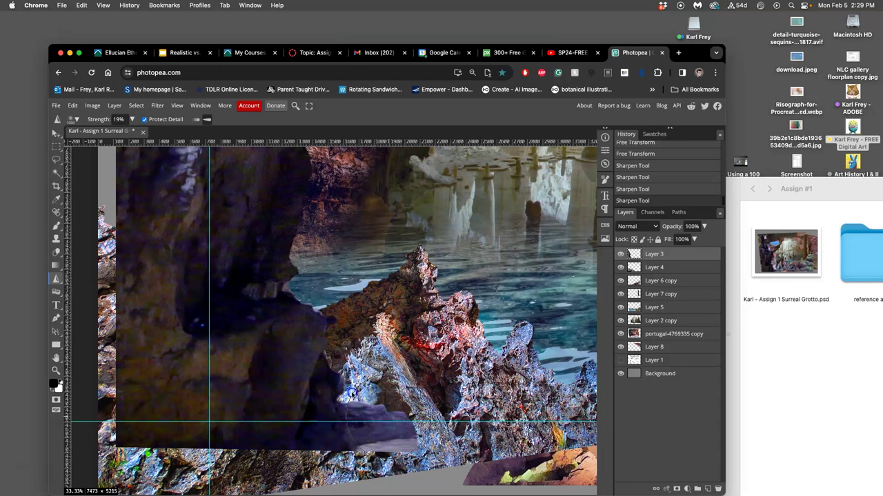
left_click(313, 239)
Step: Sharpen the cave ceiling with a couple more strokes
scroll(314, 239, "up", 10)
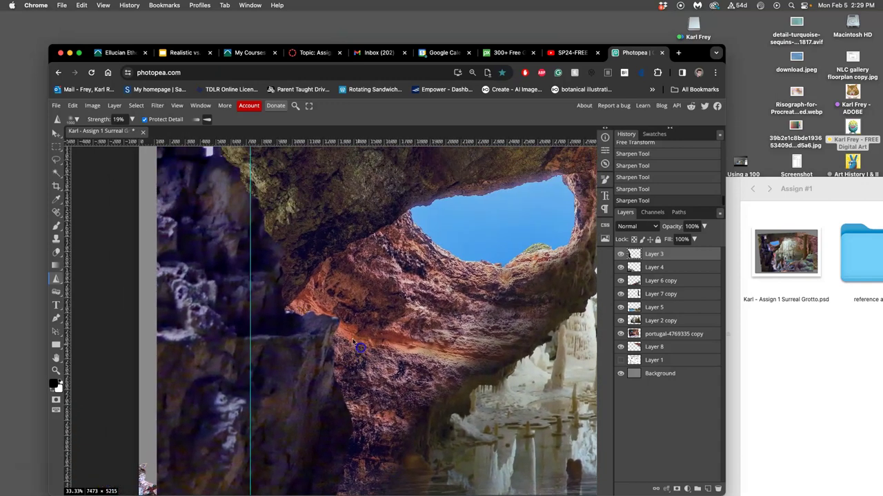
left_click_drag(276, 229, 270, 247)
left_click(318, 220)
scroll(344, 222, "down", 5)
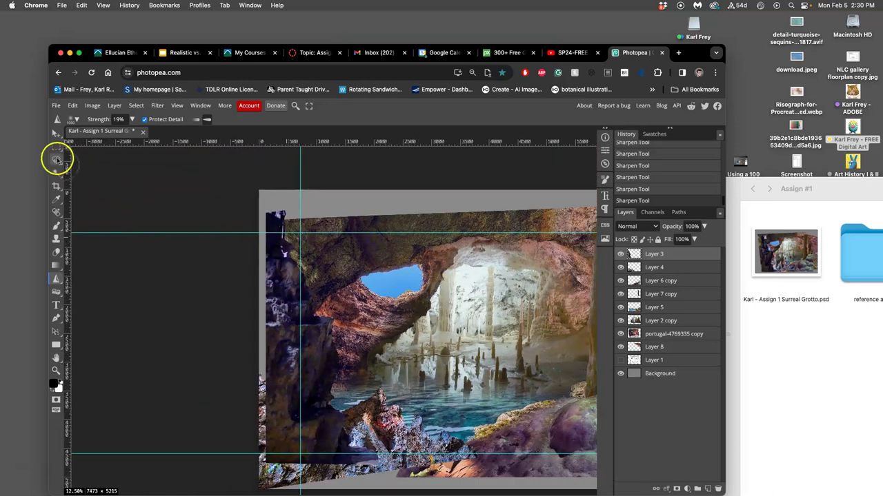
Step: Lasso a patch on the rock edge and delete it from Layer 3
left_click(57, 159)
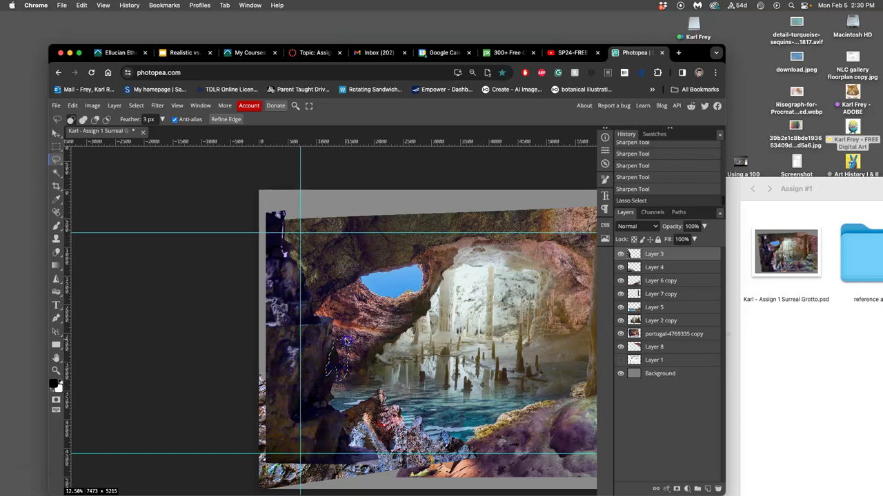
key("Delete")
left_click(345, 315)
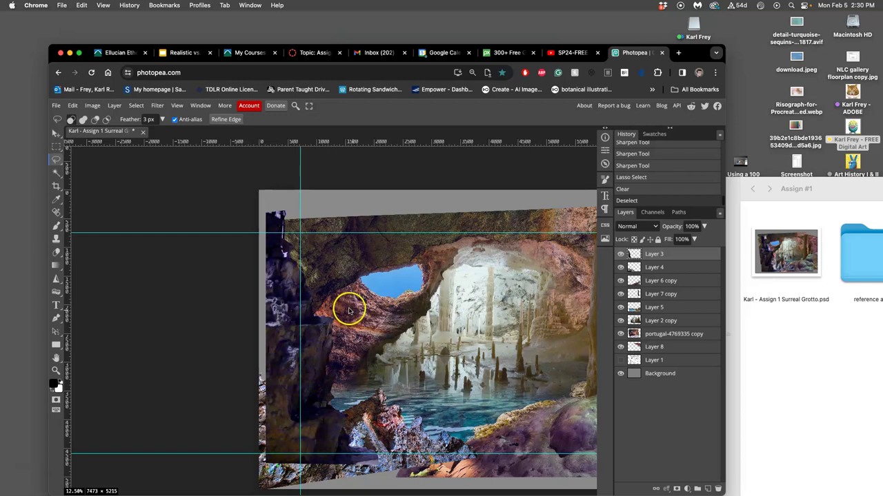
key("super+z")
key("Delete")
key("Delete")
key("Delete")
key("Delete")
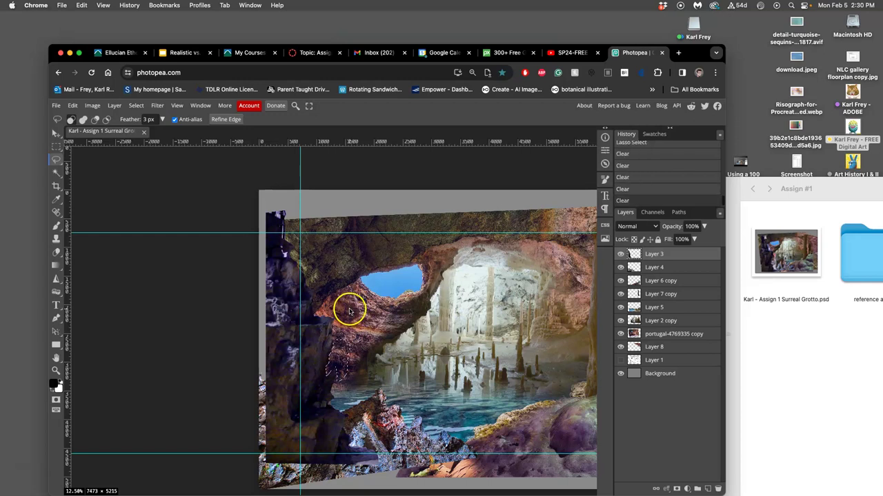
left_click(349, 316)
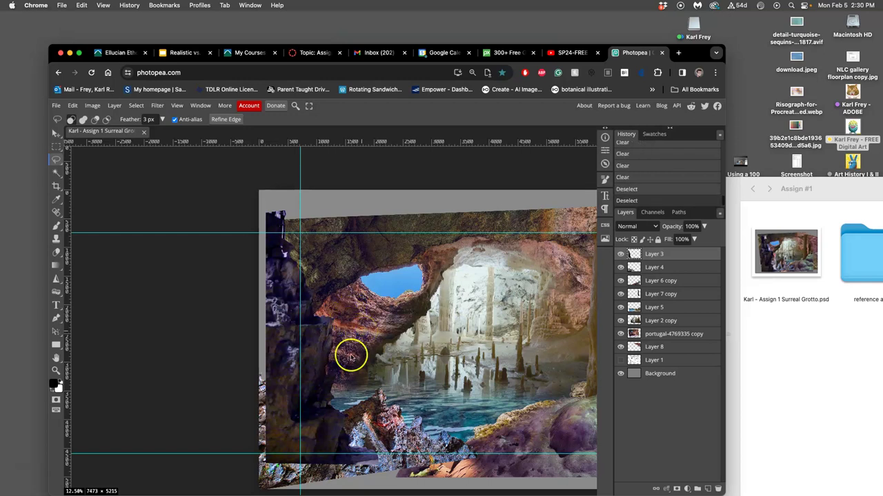
scroll(350, 348, "up", 3)
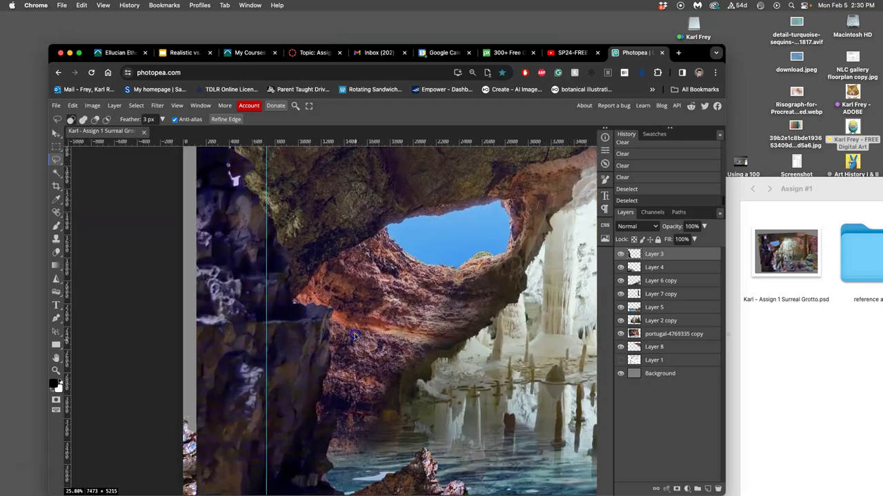
scroll(354, 322, "down", 3)
left_click(325, 295)
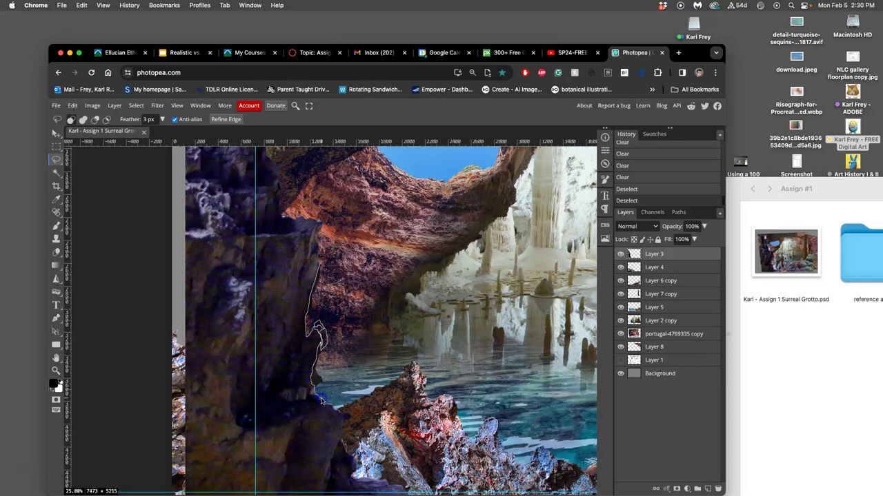
Step: Lasso and delete two more patches beside the rock pillar, deselecting after each
left_click_drag(338, 261, 335, 279)
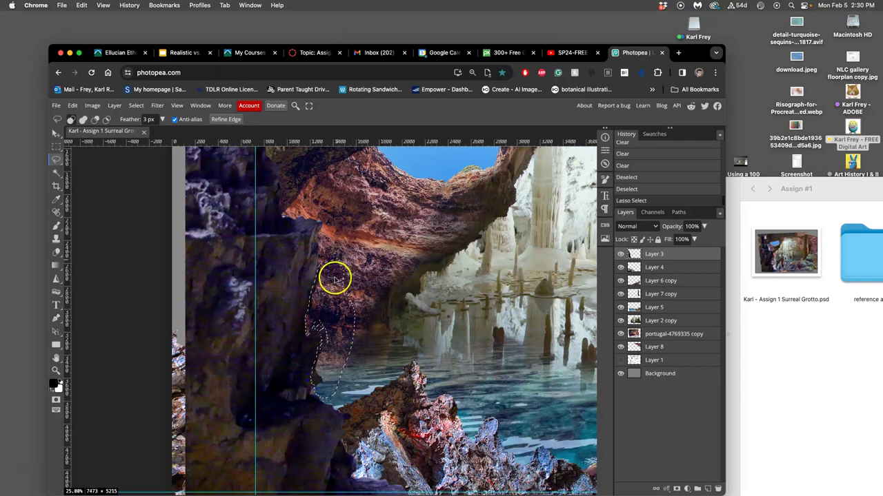
key("Delete")
key("ctrl+d")
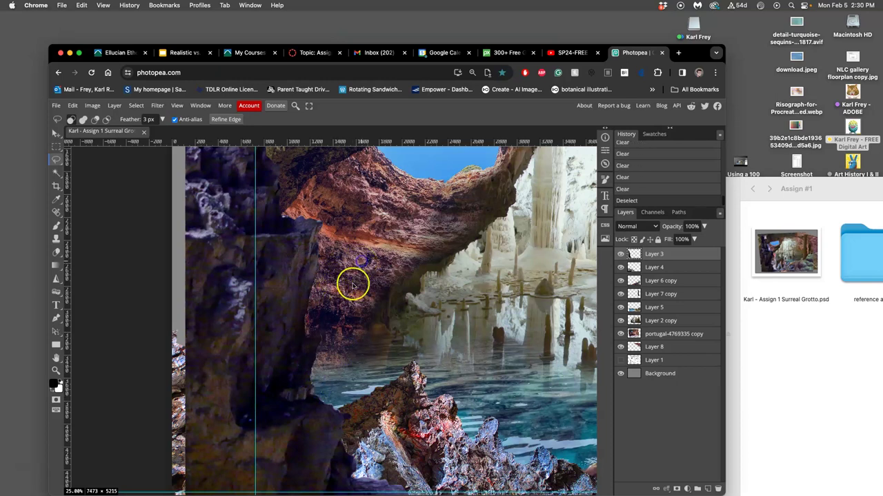
mouse_move(352, 288)
left_mouse_down()
mouse_move(346, 322)
mouse_move(322, 321)
left_mouse_up()
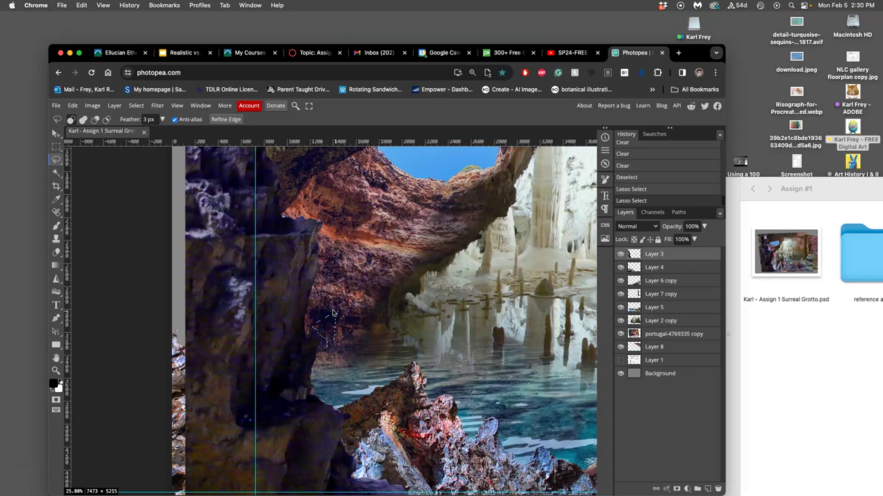
key("Delete")
key("ctrl+d")
scroll(348, 288, "down", 5)
scroll(441, 266, "up", 3)
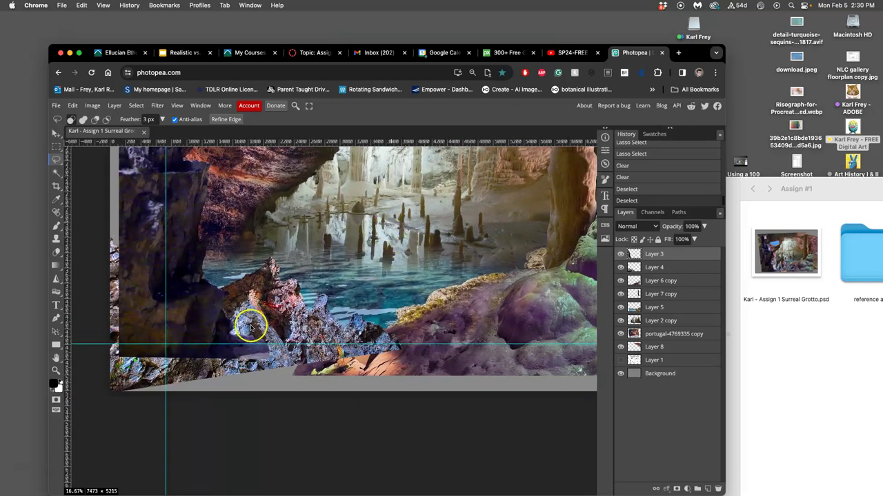
Step: Set the Eraser to about 34% opacity and test a soft stroke, reverting via History
left_click(57, 251)
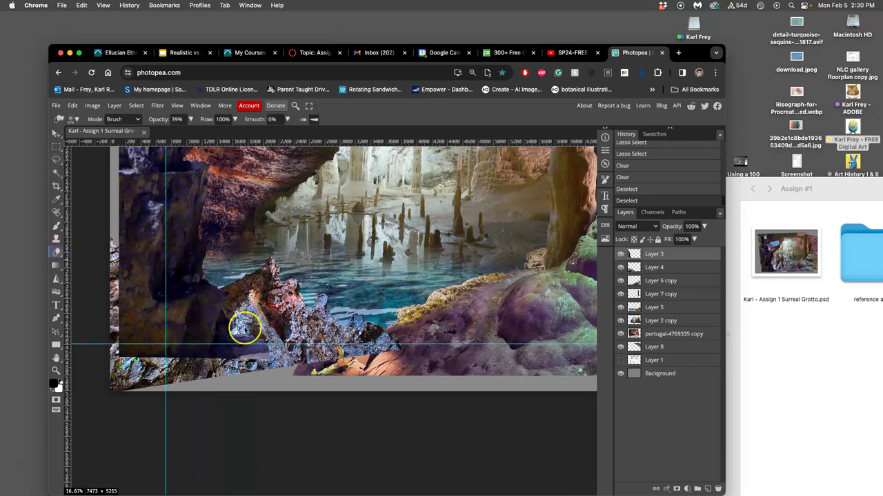
left_click(191, 119)
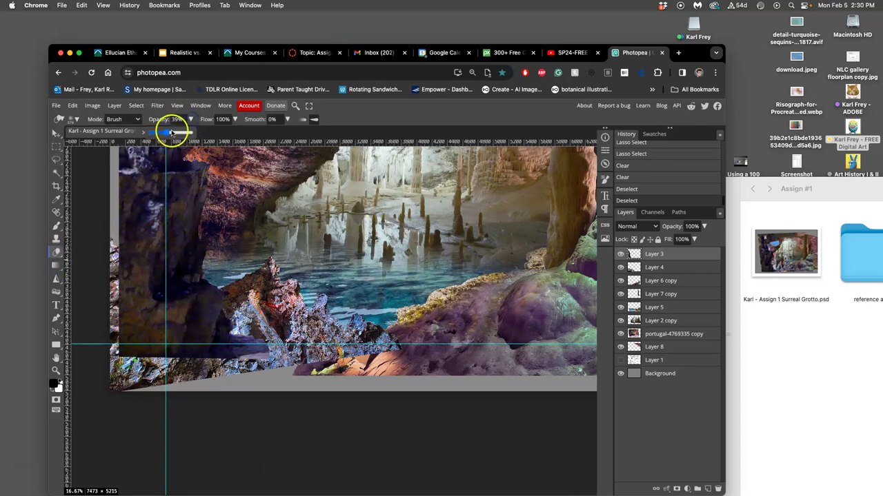
left_click_drag(229, 296, 225, 304)
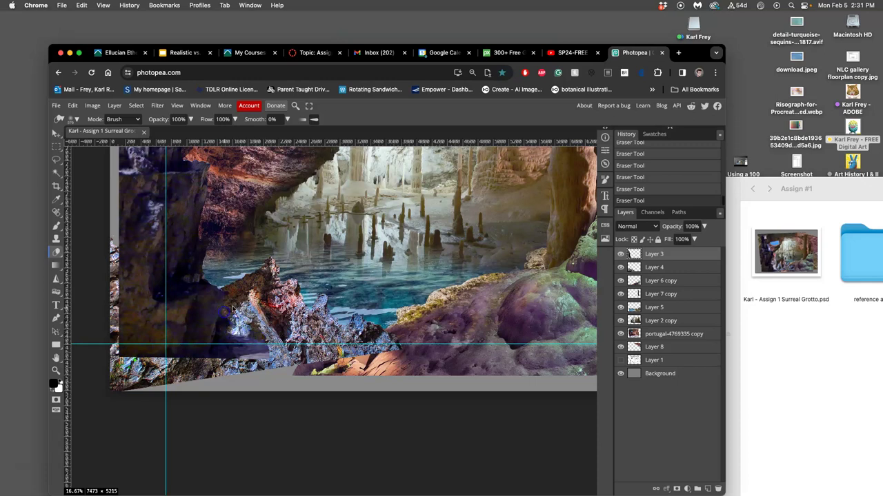
left_click(659, 270)
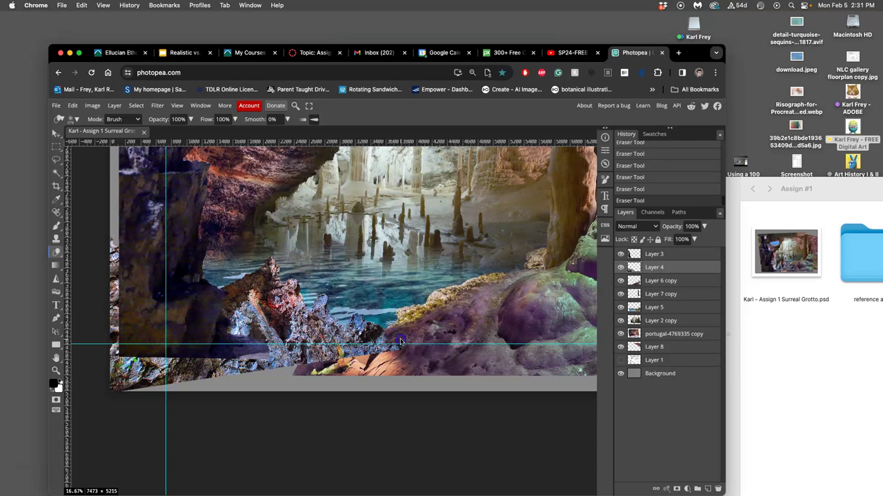
left_click(190, 119)
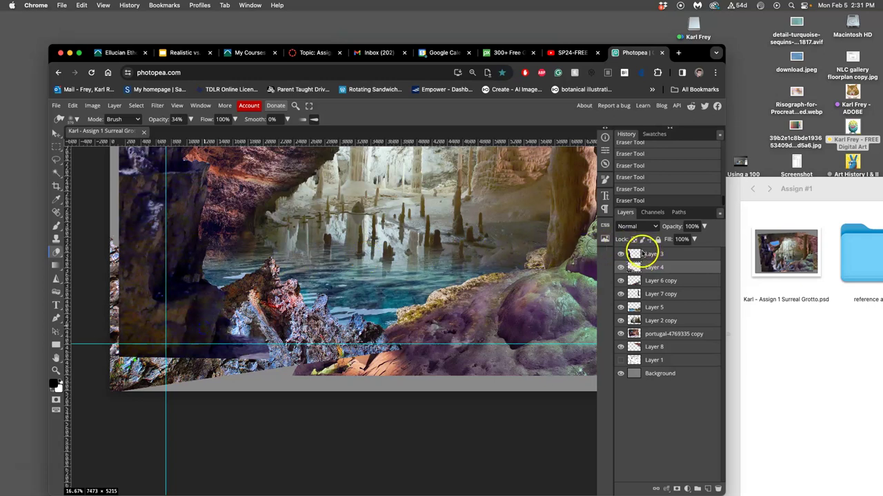
left_click(641, 142)
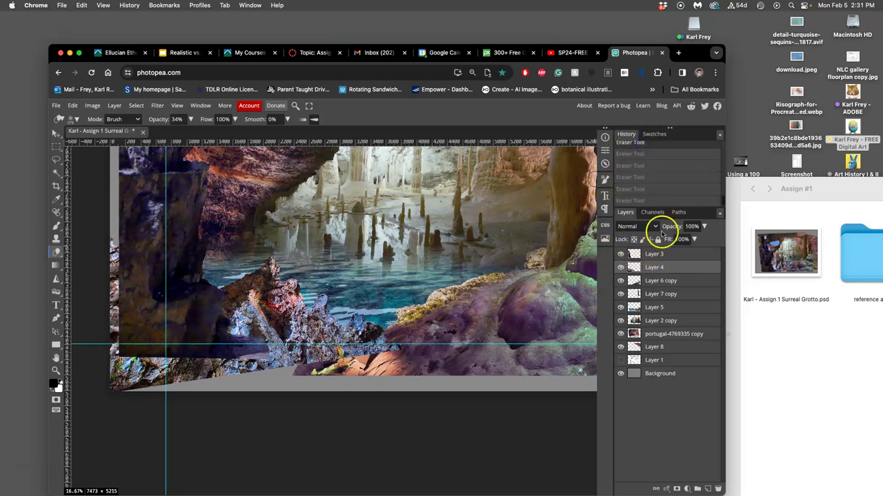
Step: On Layer 3, softly erase over the lower-left rocks, undoing the final stroke
left_click(655, 254)
left_click(209, 308)
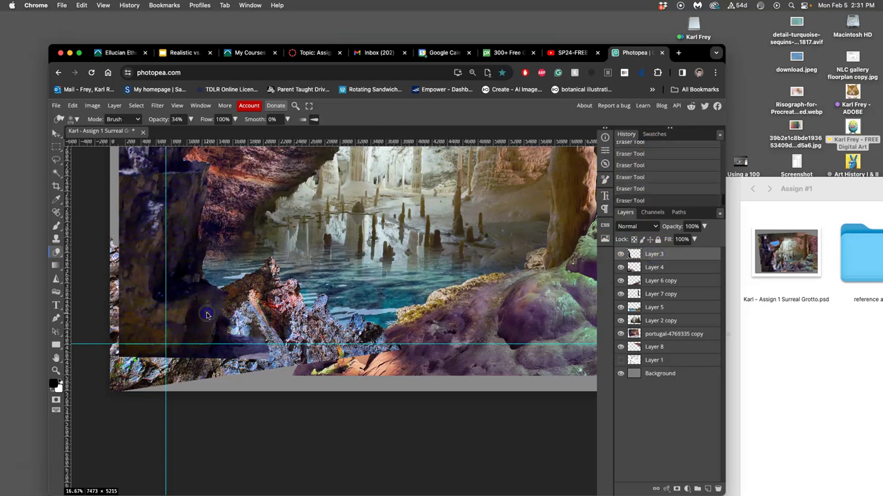
key("ctrl+z")
key("ctrl+z")
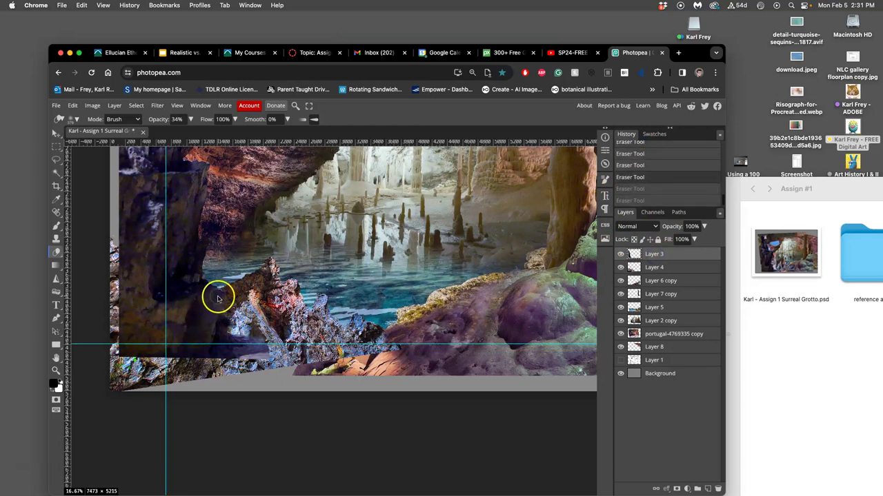
key("ctrl+shift+z")
key("ctrl+shift+z")
left_click(225, 290)
left_click(217, 314)
key("ctrl+z")
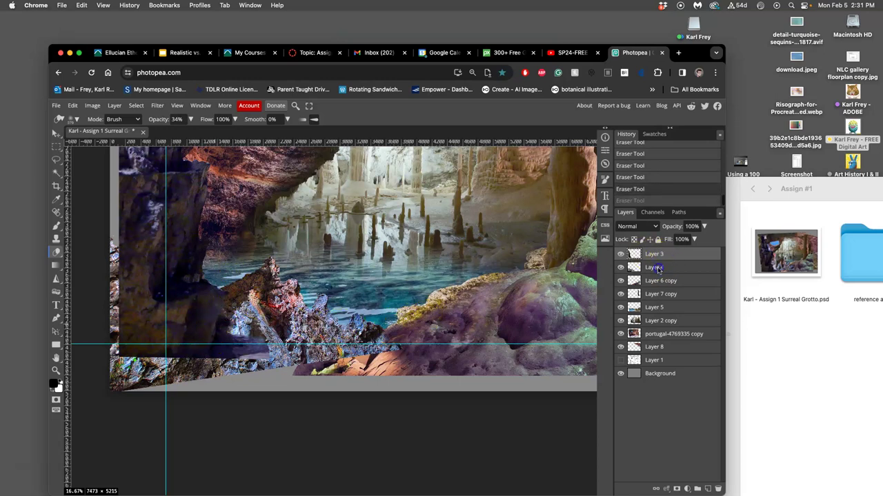
Step: On Layer 4, softly erase along the purple rock edge by the water, undoing a stray patch
key("alt+bracketleft")
mouse_move(590, 282)
left_mouse_down()
mouse_move(393, 325)
mouse_move(380, 331)
mouse_move(384, 339)
mouse_move(380, 319)
mouse_move(373, 329)
mouse_move(384, 339)
left_mouse_up()
scroll(384, 340, "up", 3)
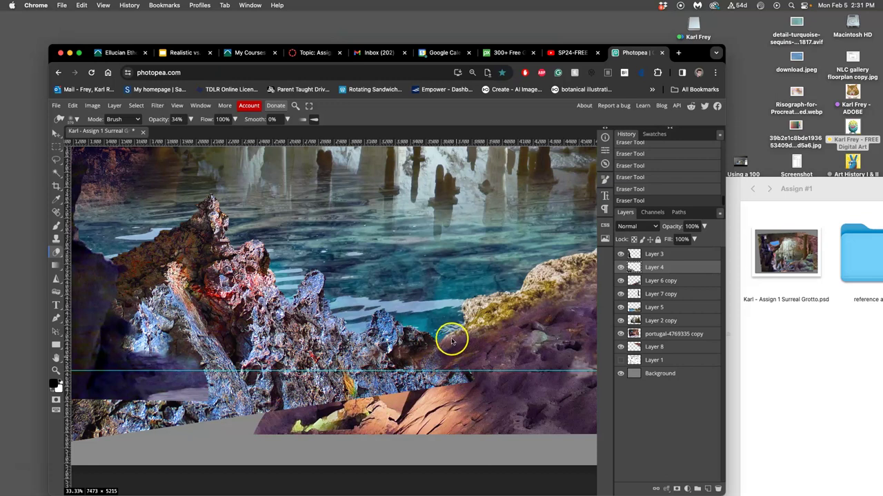
key("super+z")
key("super+z")
key("super+shift+z")
key("super+shift+z")
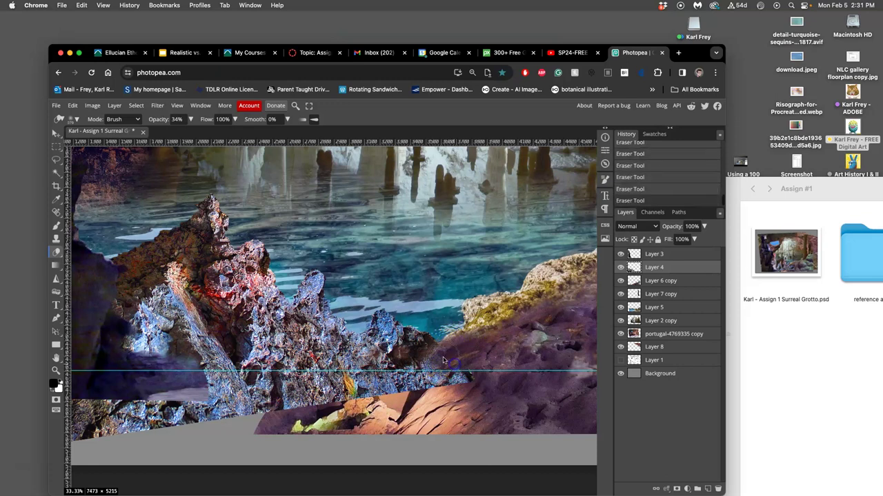
left_click_drag(412, 364, 380, 361)
key("super+z")
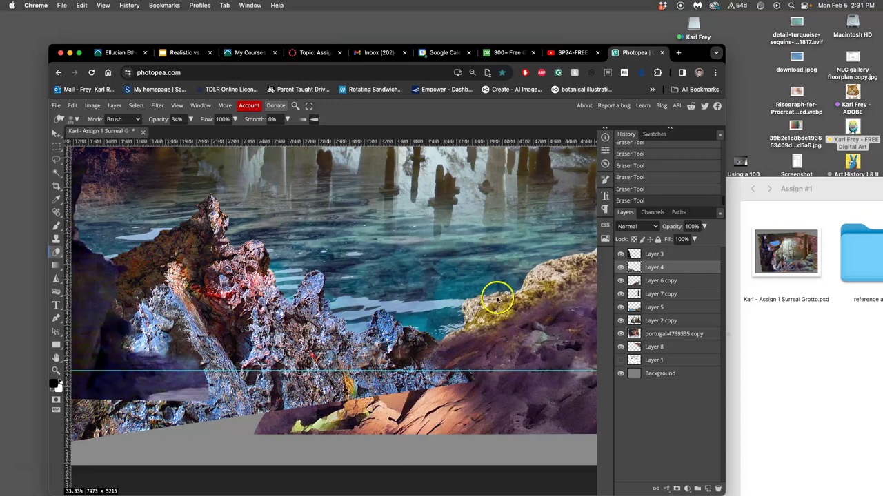
key("super+minus")
key("super+minus")
key("super+minus")
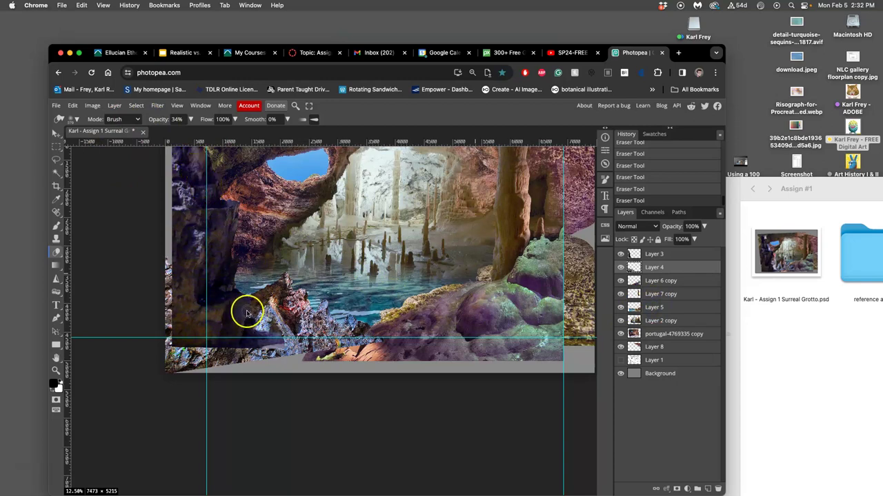
Step: Select Layer 3 and fade more of its dark covering over the lower-left rocks at 34%
left_click(653, 256)
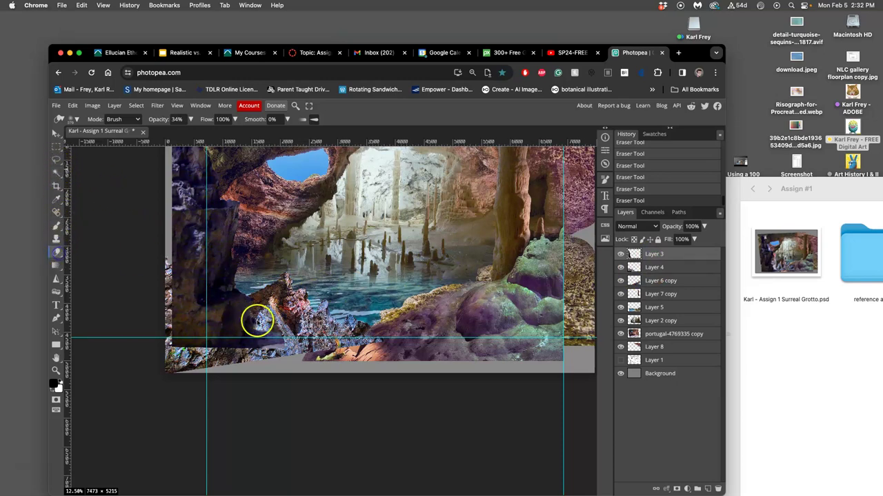
left_click_drag(254, 319, 252, 323)
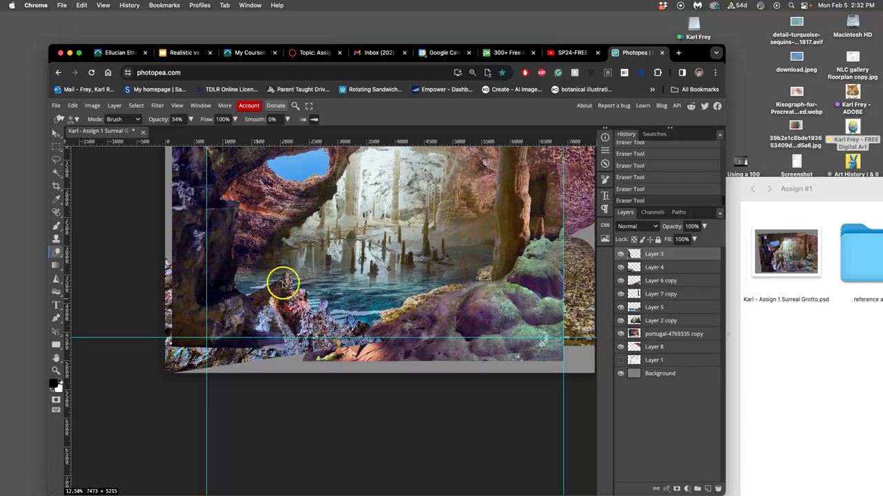
scroll(258, 315, "up", 1)
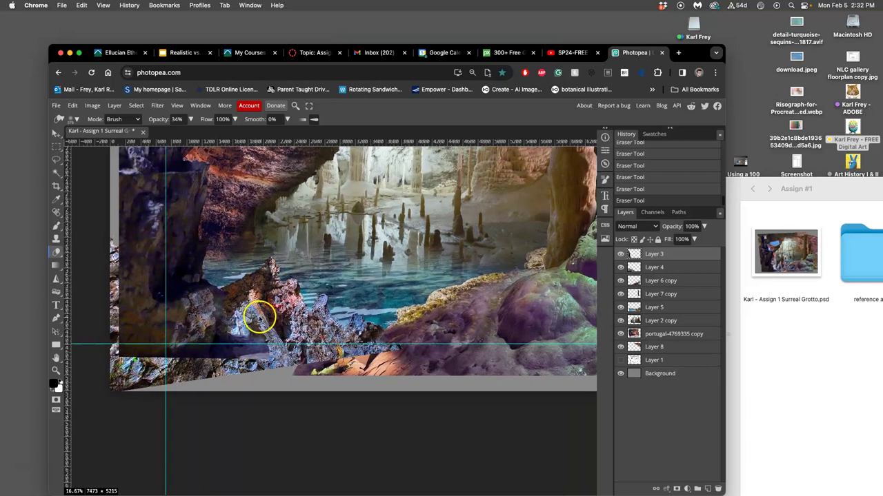
scroll(259, 318, "left", 5)
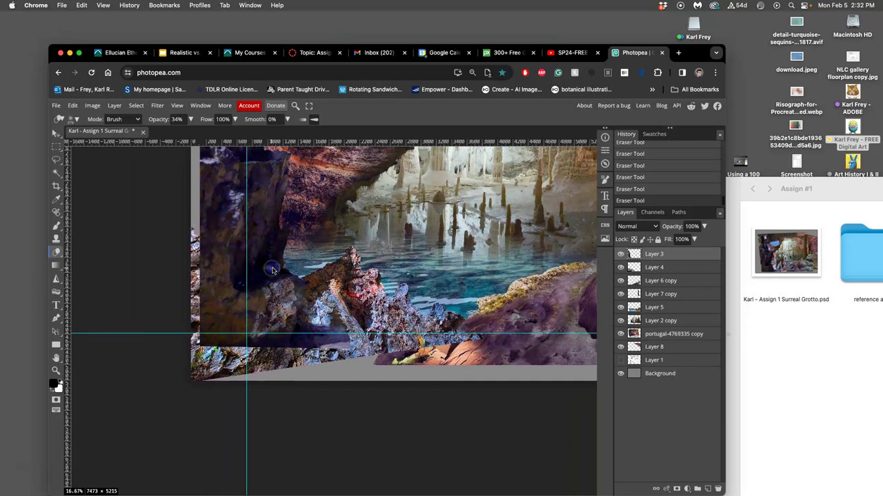
key("super+z")
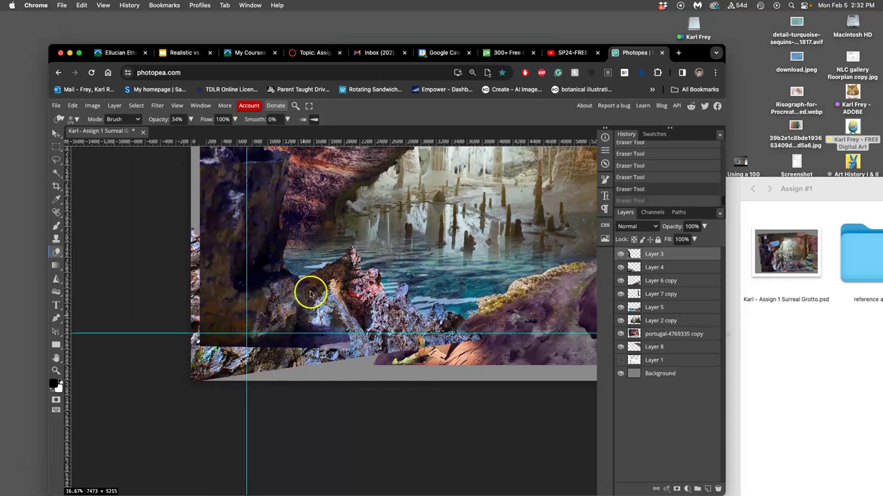
key("super+shift+z")
Step: Undo the last erase stroke, then burn several strokes over the jagged rocks
key("super+z")
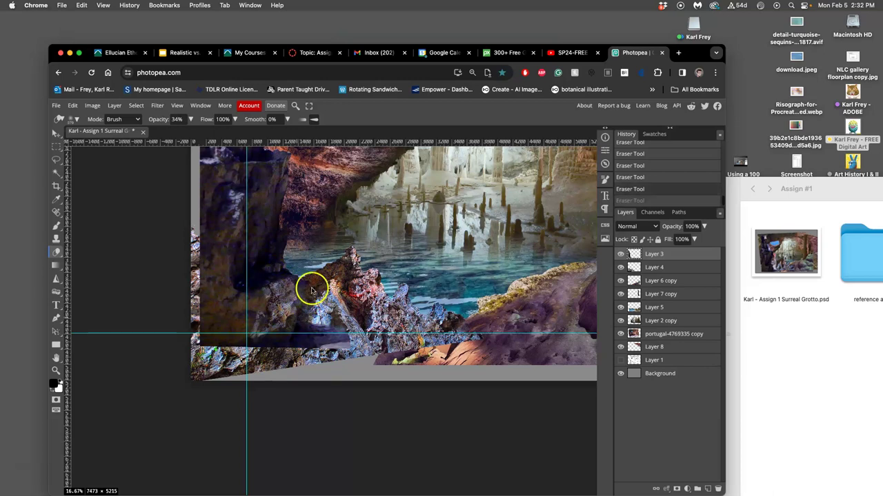
left_click(58, 293)
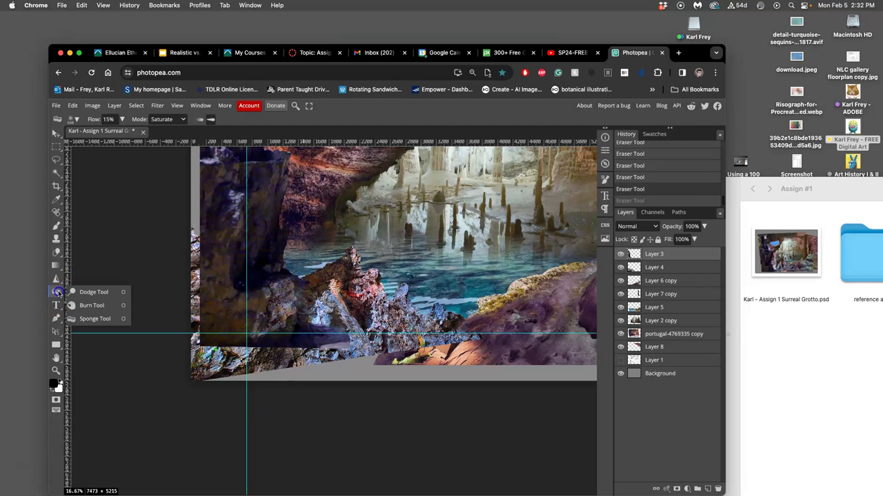
left_click(86, 291)
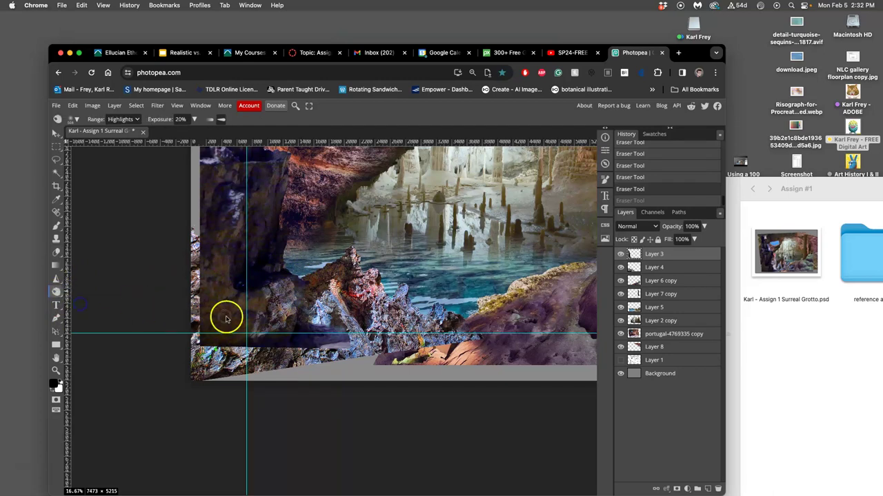
mouse_move(296, 296)
left_mouse_down()
mouse_move(297, 297)
mouse_move(293, 326)
mouse_move(259, 285)
mouse_move(262, 314)
mouse_move(280, 308)
mouse_move(258, 297)
mouse_move(245, 332)
mouse_move(268, 305)
mouse_move(261, 298)
mouse_move(271, 318)
mouse_move(262, 275)
left_mouse_up()
left_click(299, 296)
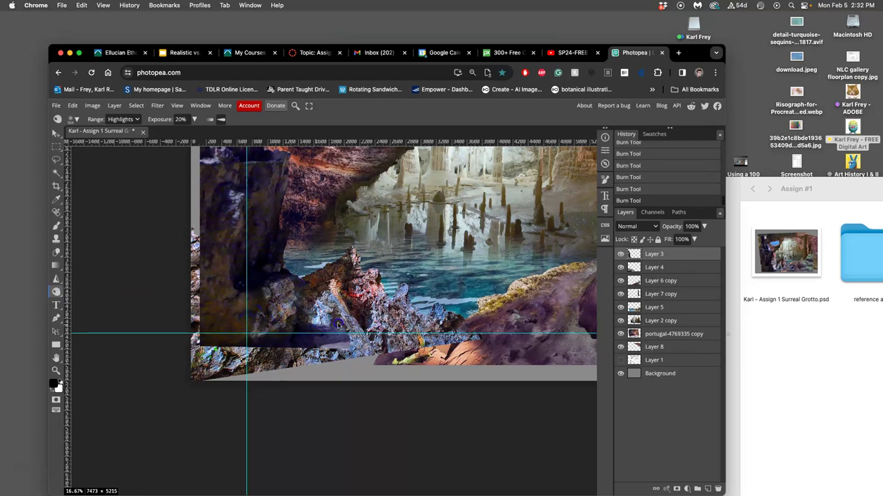
mouse_move(340, 326)
left_mouse_down()
mouse_move(381, 323)
mouse_move(322, 312)
left_mouse_up()
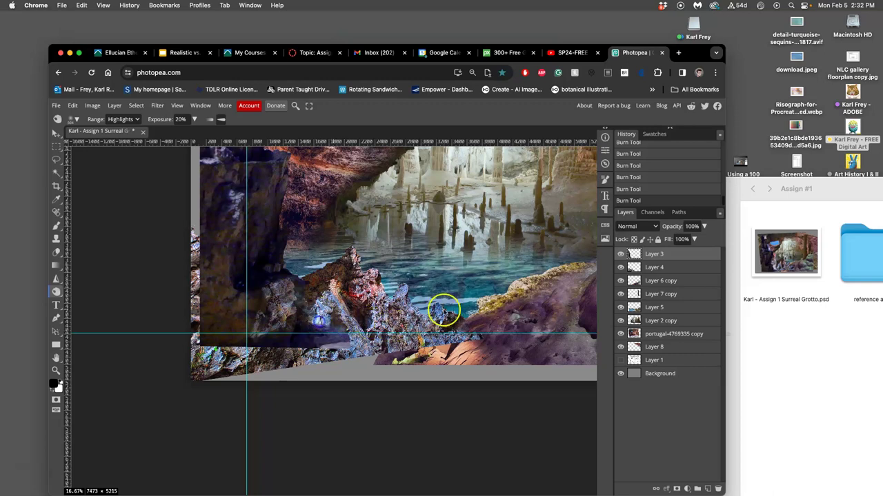
Step: On Layer 4, darken the rocks with three more burn strokes
left_click(662, 268)
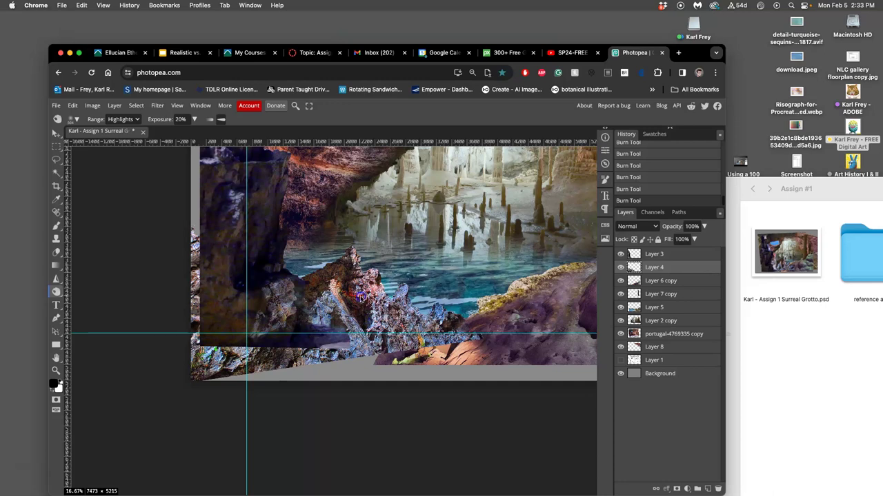
mouse_move(369, 318)
left_mouse_down()
mouse_move(389, 305)
mouse_move(403, 325)
left_mouse_up()
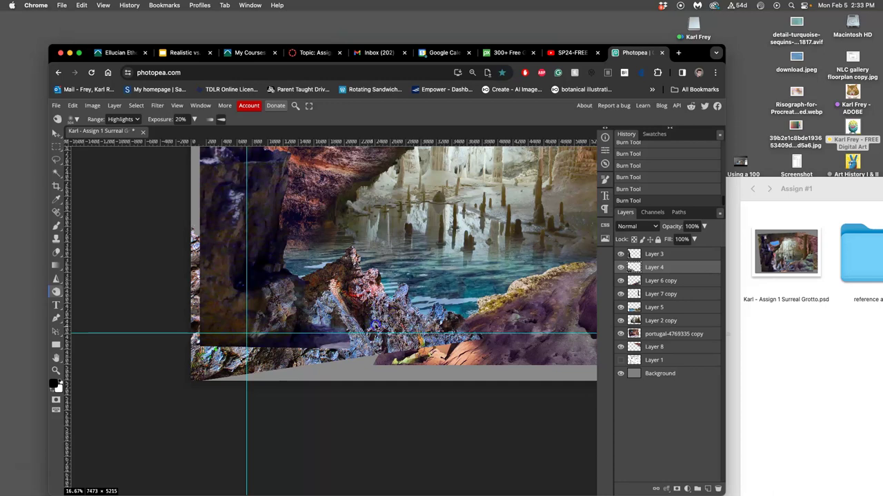
mouse_move(329, 295)
left_mouse_down()
mouse_move(335, 276)
mouse_move(381, 303)
left_mouse_up()
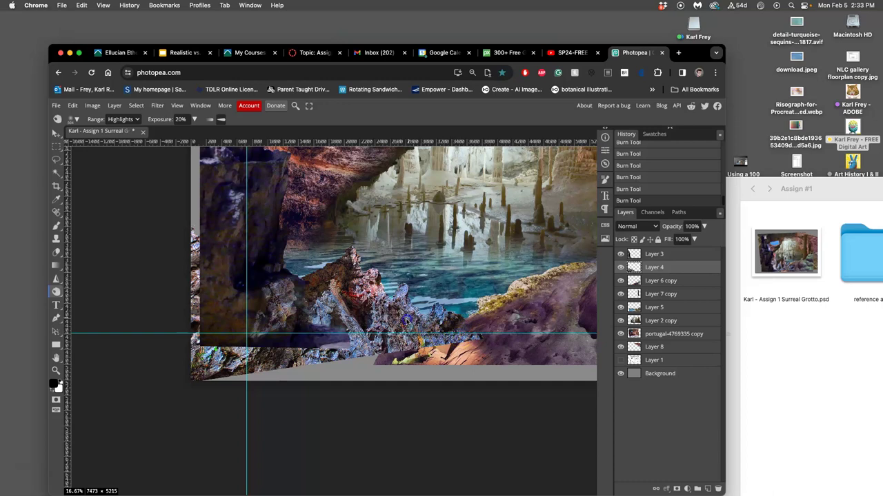
mouse_move(404, 324)
left_mouse_down()
mouse_move(382, 304)
mouse_move(361, 337)
mouse_move(343, 307)
mouse_move(327, 312)
mouse_move(338, 322)
mouse_move(436, 328)
mouse_move(437, 316)
mouse_move(402, 300)
mouse_move(411, 288)
mouse_move(380, 305)
mouse_move(378, 290)
mouse_move(363, 283)
mouse_move(449, 311)
mouse_move(356, 256)
mouse_move(407, 299)
mouse_move(493, 314)
left_mouse_up()
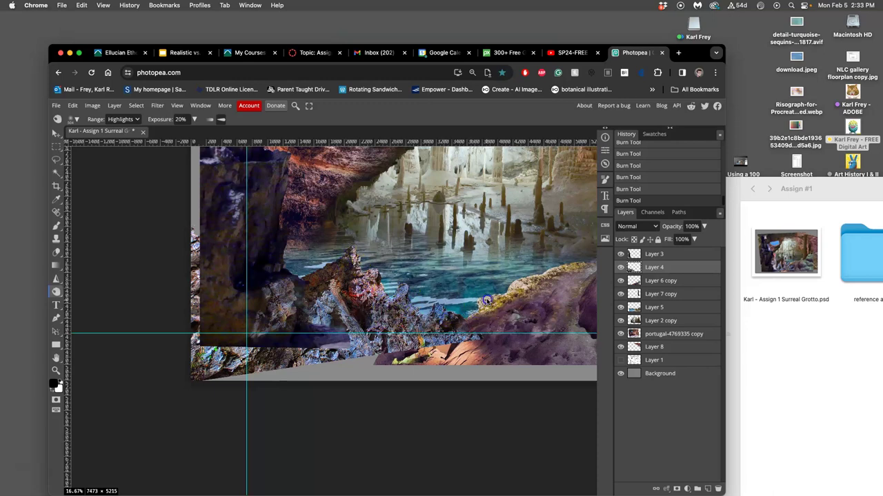
Step: Select Layer 5, the water layer, and hide then show it to compare
left_click(653, 307)
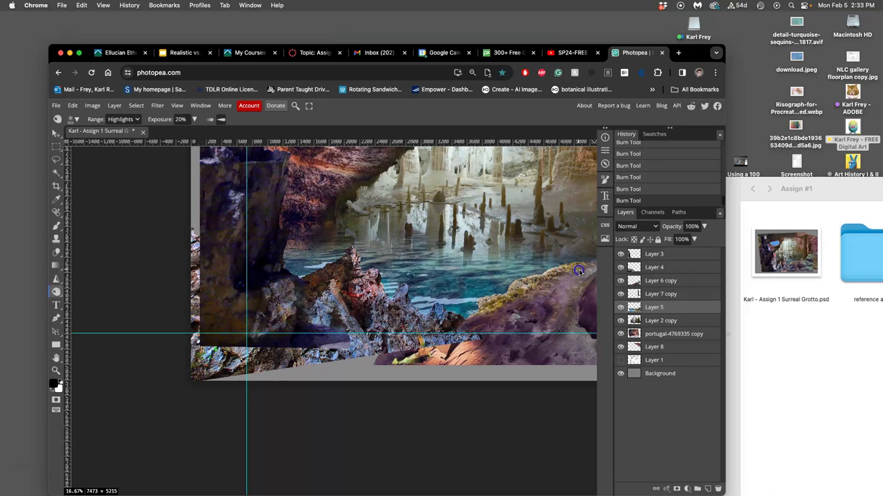
scroll(545, 283, "right", 5)
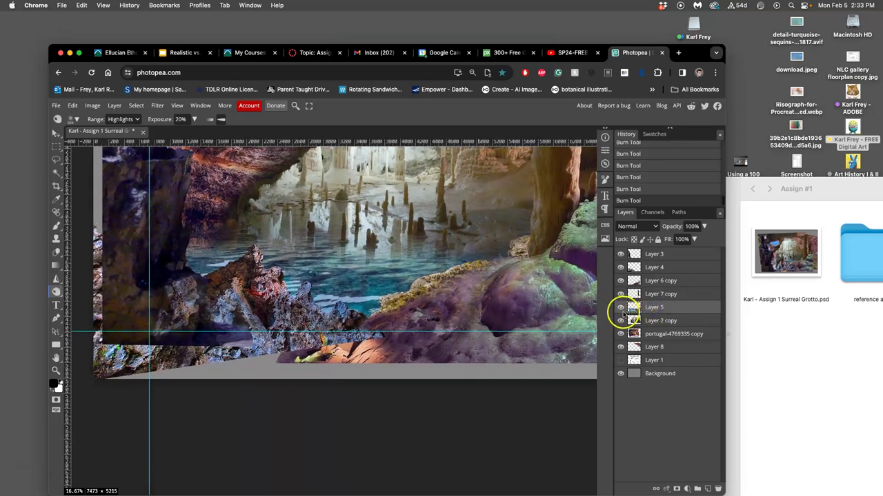
left_click(620, 308)
left_click(620, 307)
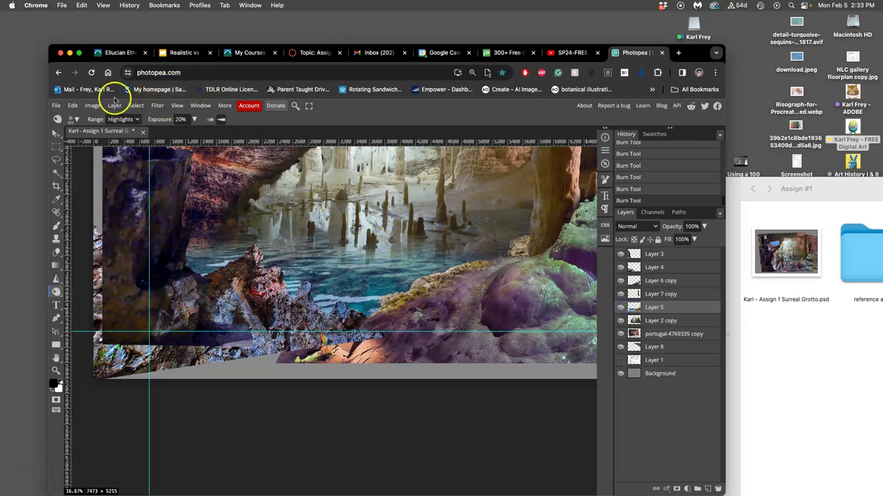
Step: Apply a Hue/Saturation adjustment to Layer 5's Yellows: hue −21, saturation −28
left_click(92, 105)
mouse_move(113, 135)
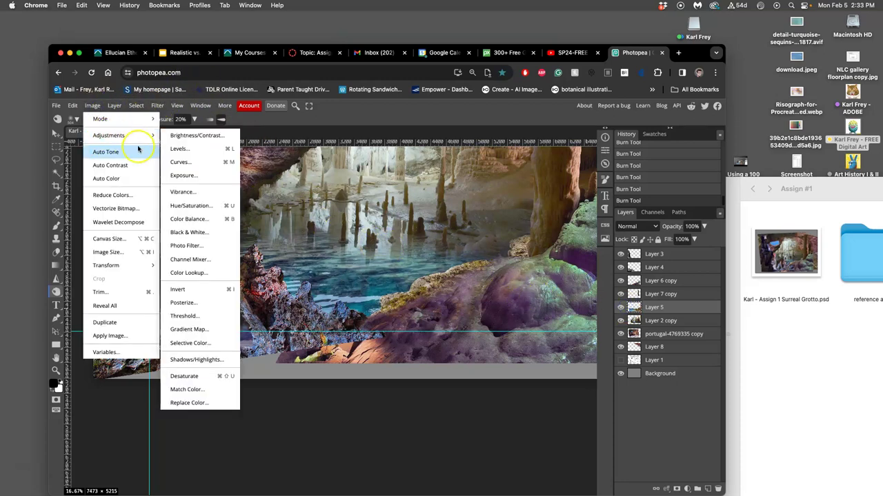
left_click(181, 207)
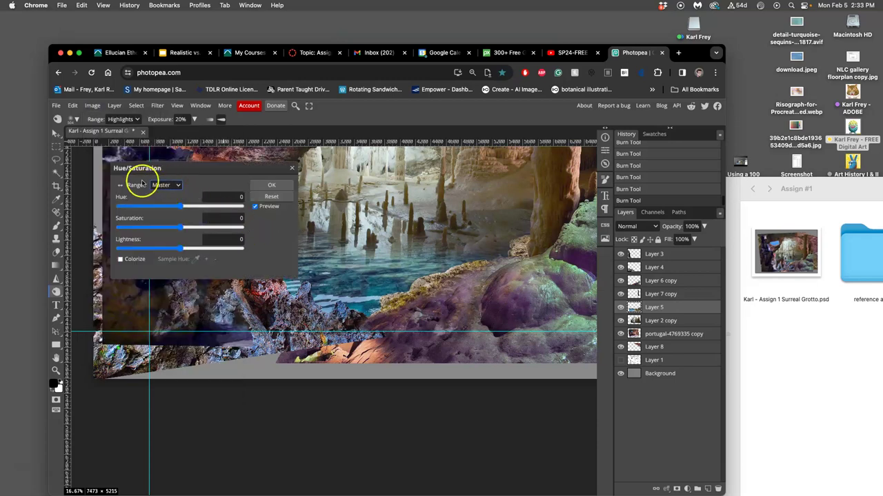
left_click(177, 186)
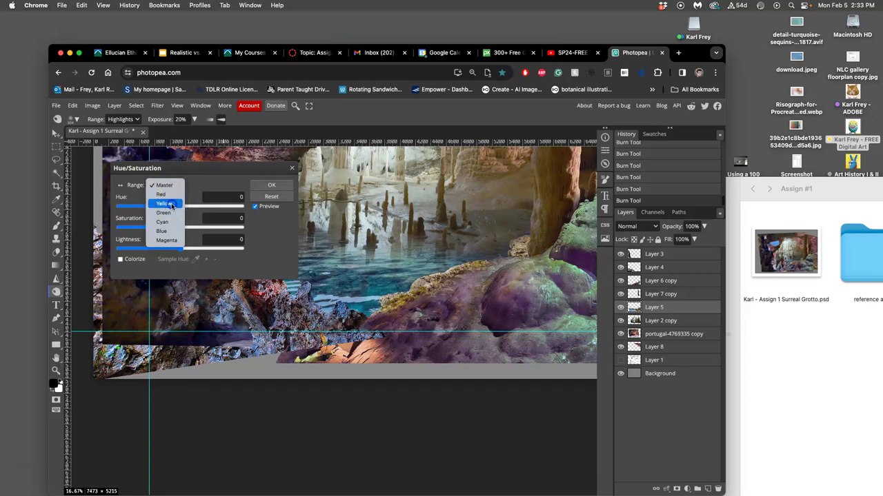
left_click(173, 202)
left_click_drag(181, 228, 231, 232)
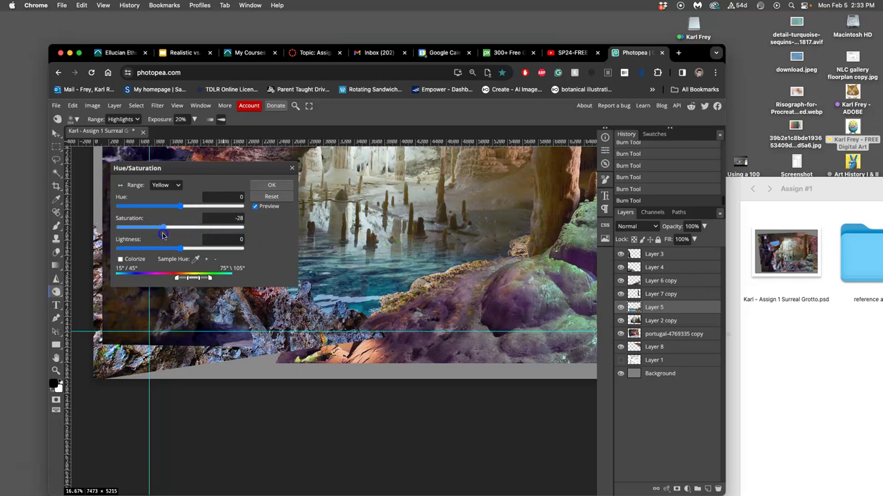
left_click_drag(181, 206, 190, 207)
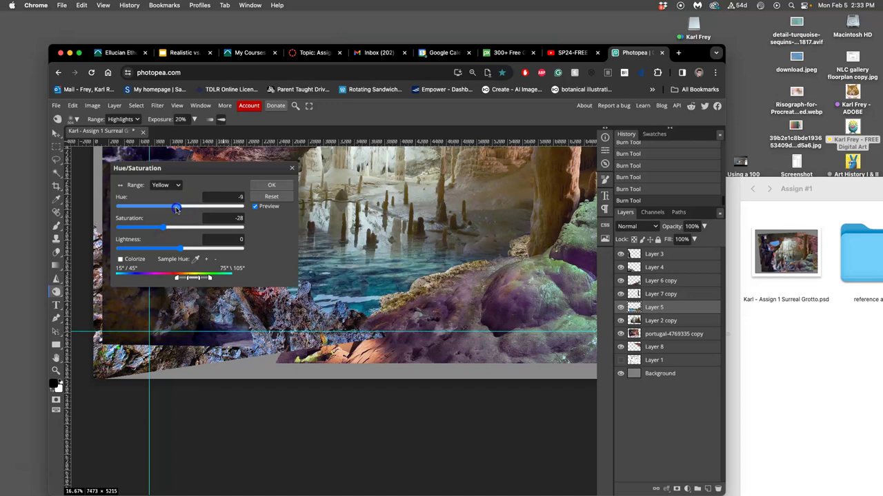
left_click_drag(172, 209, 175, 207)
left_click(272, 187)
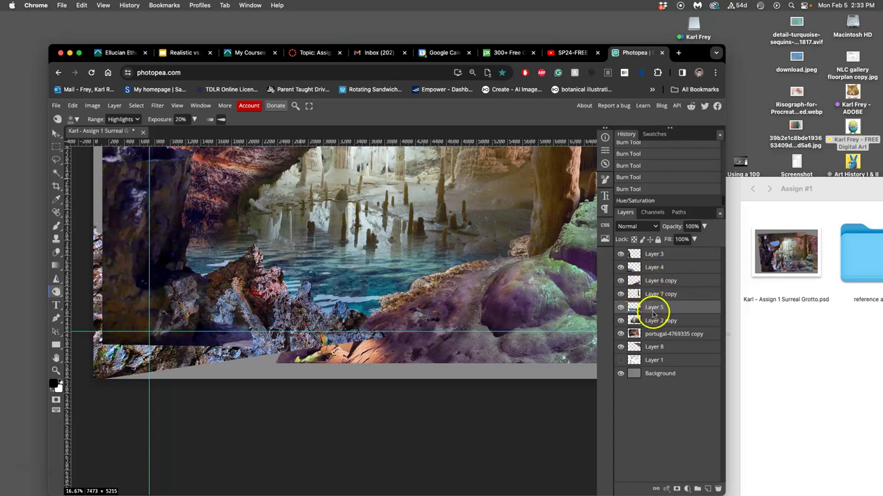
Step: Hide and show the purple rock layer to compare, then select Layer 6 copy
left_click(621, 281)
left_click(620, 280)
left_click(657, 282)
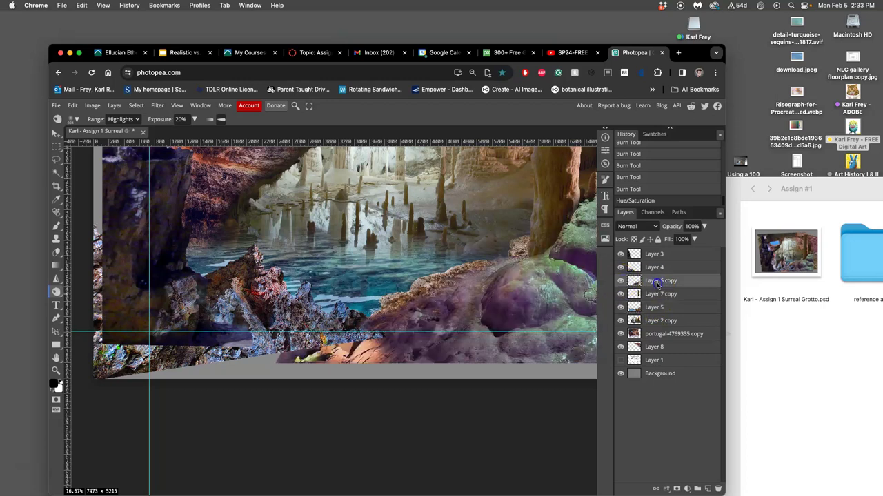
Step: Burn four spots on the purple rock at 20% exposure, then zoom out
left_click(470, 278)
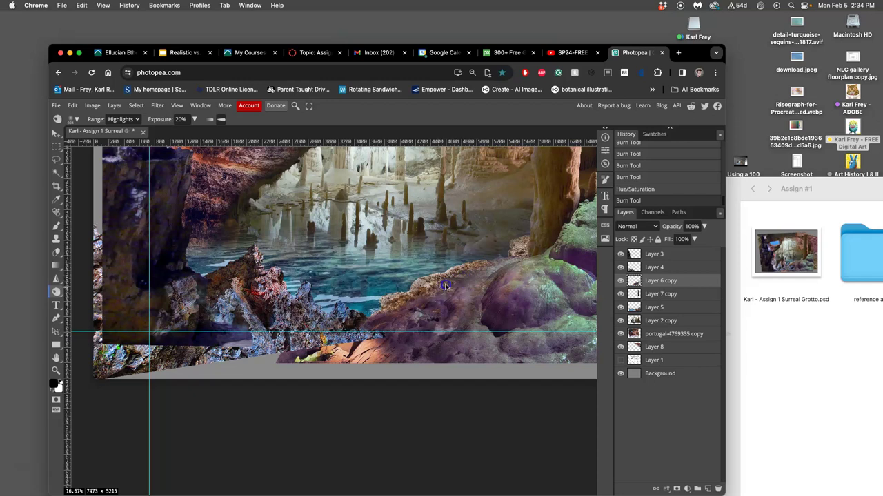
left_click(441, 287)
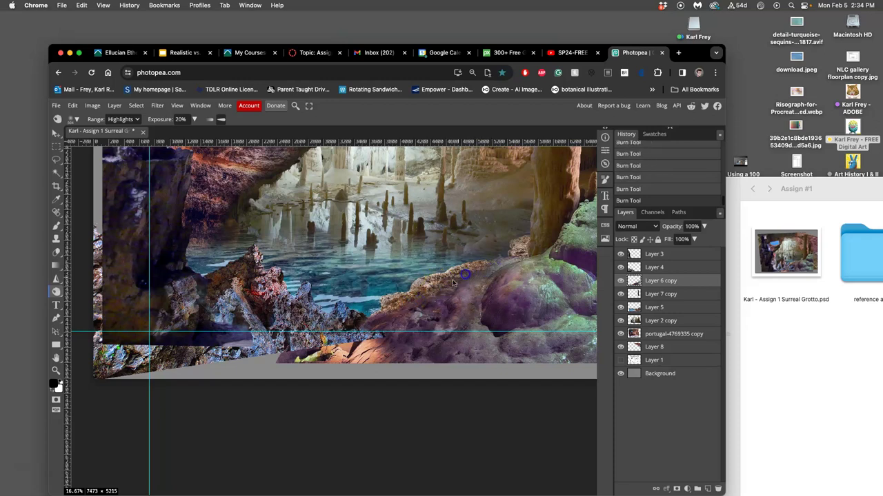
left_click(461, 325)
left_click(460, 352)
key("super+minus")
key("super+minus")
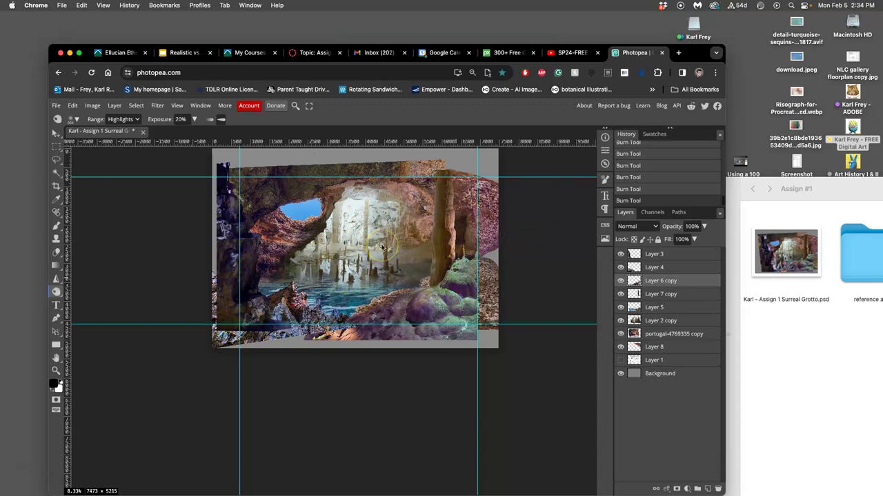
Step: Burn a darkening stroke across the cave and inspect the result
mouse_move(381, 247)
left_mouse_down()
mouse_move(396, 266)
mouse_move(463, 233)
left_mouse_up()
scroll(465, 231, "up", 5)
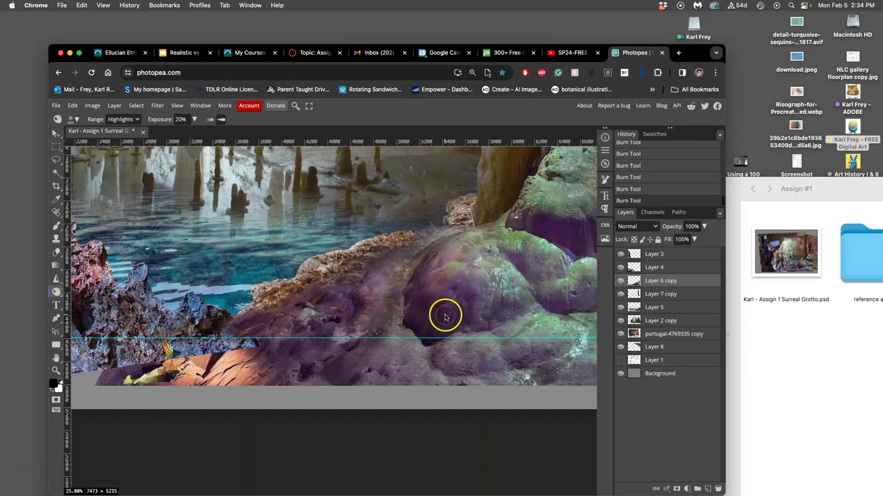
scroll(441, 320, "right", 8)
scroll(380, 329, "up", 10)
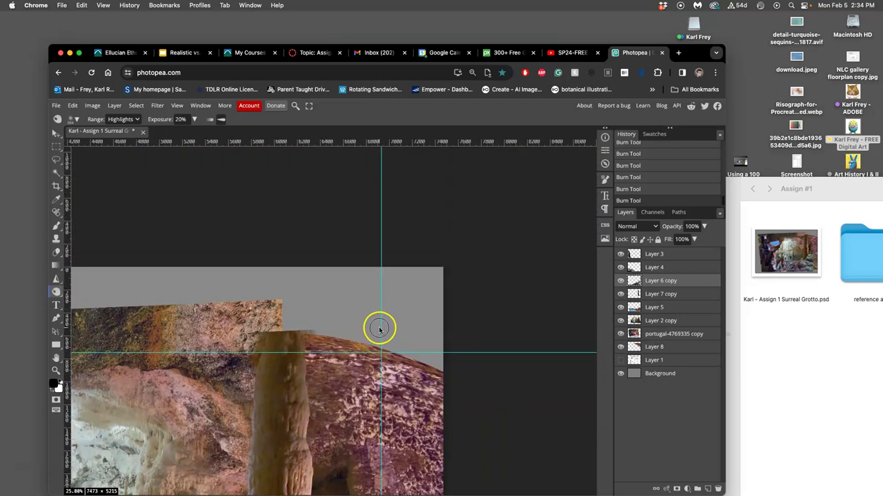
scroll(373, 331, "left", 10)
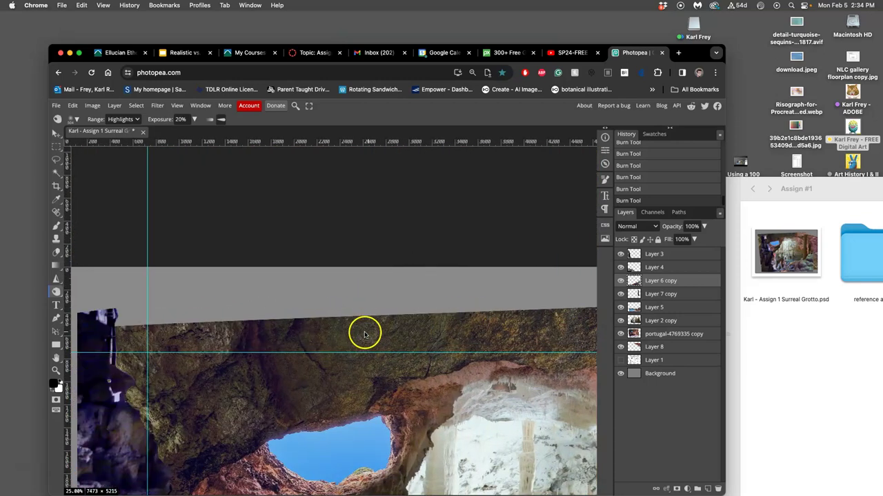
Step: Move the left vertical guide slightly left, to the left rock pillar's inner edge
scroll(358, 303, "left", 6)
scroll(357, 303, "down", 6)
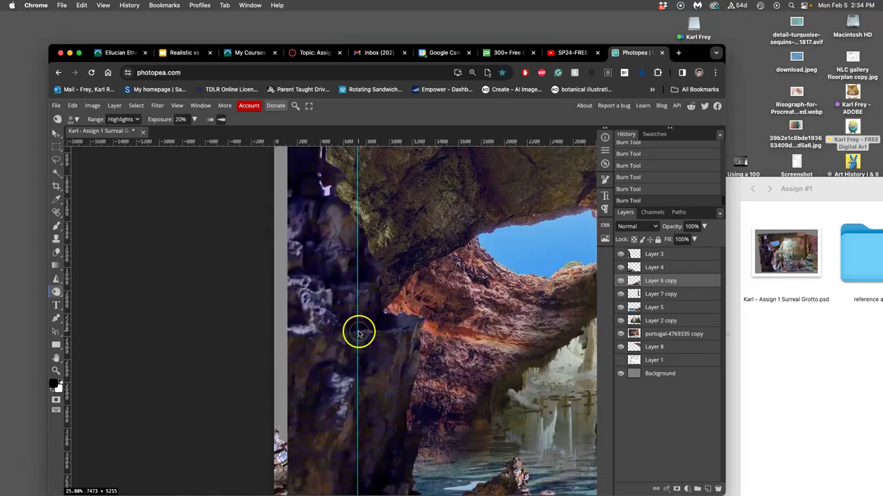
scroll(359, 334, "down", 5)
scroll(359, 333, "down", 4)
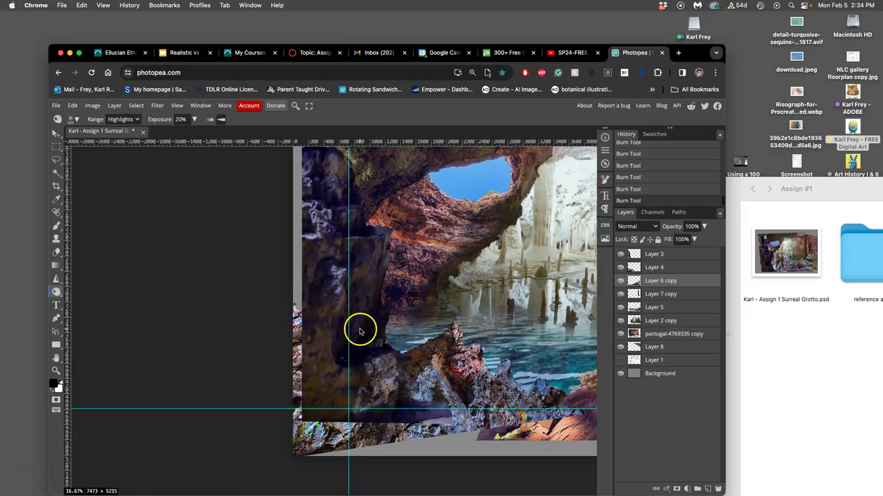
scroll(375, 269, "up", 2)
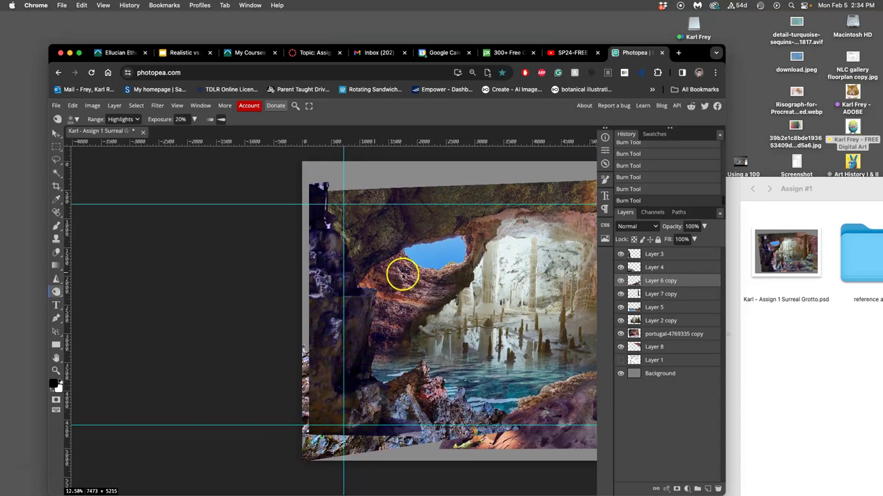
scroll(400, 271, "right", 2)
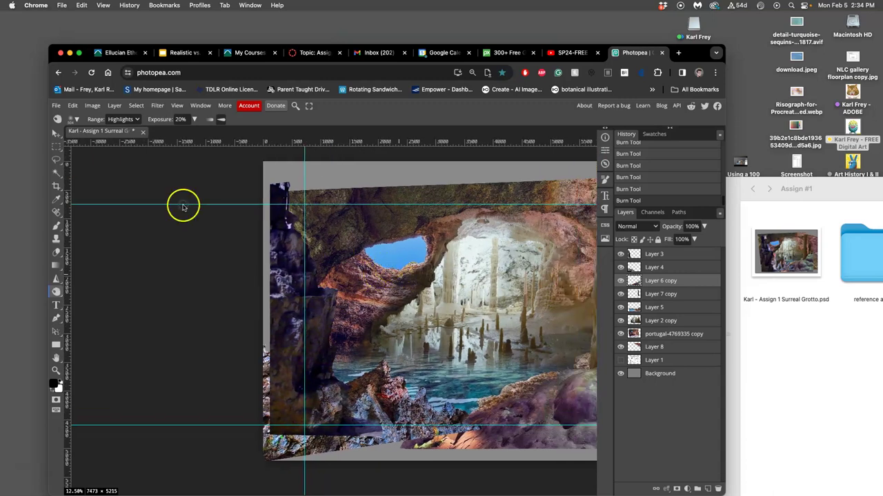
left_click(57, 133)
left_click_drag(304, 248, 282, 248)
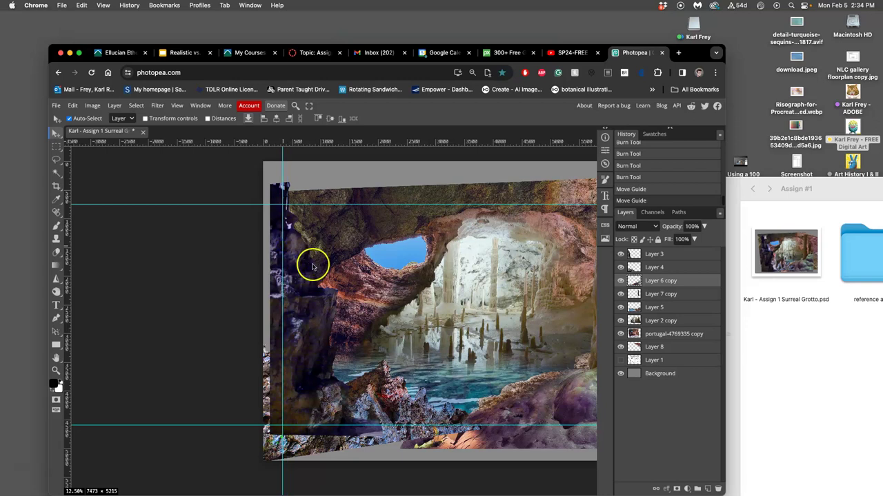
Step: Distort Layer 3, stretching its top-left corner up and left
left_click(649, 256)
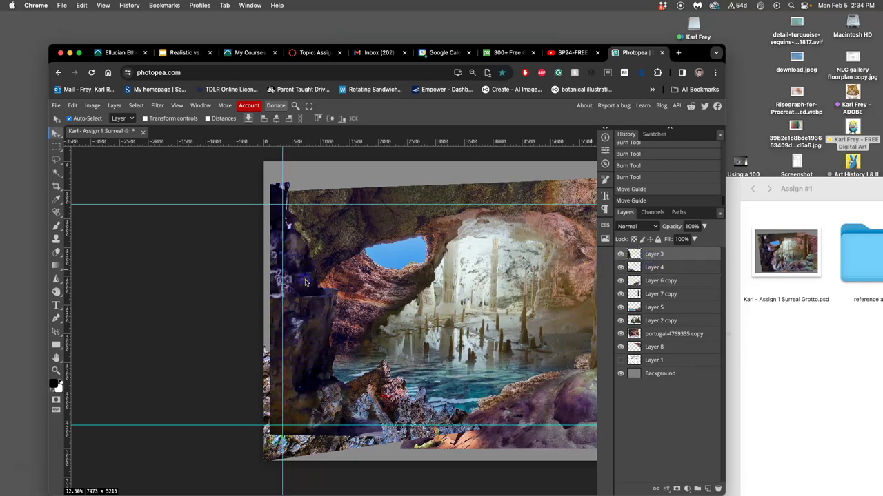
key("ctrl+t")
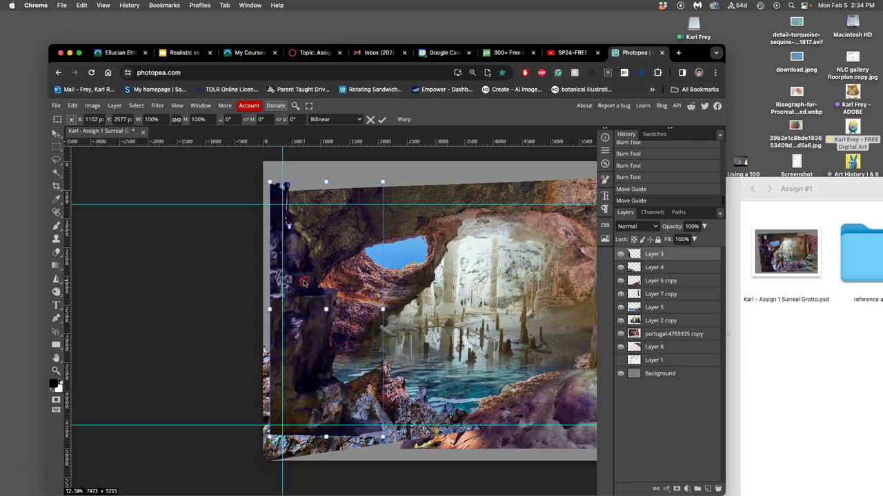
right_click(304, 282)
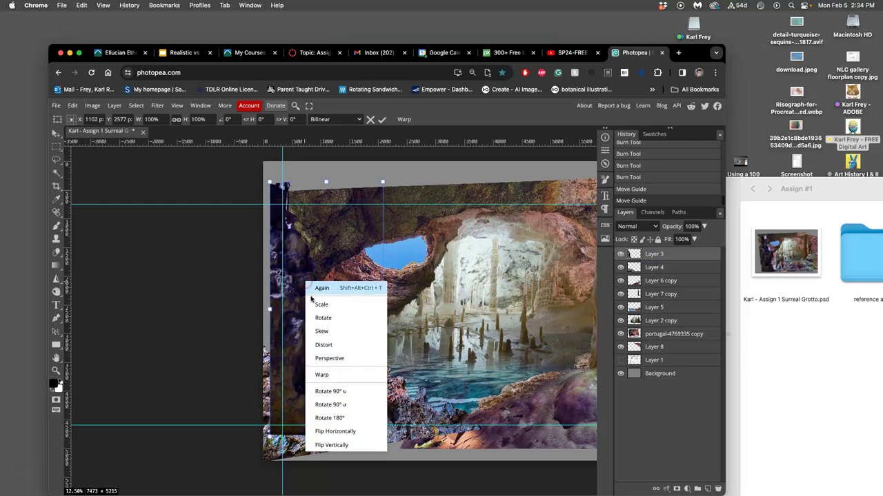
left_click(323, 345)
left_click_drag(270, 181, 254, 181)
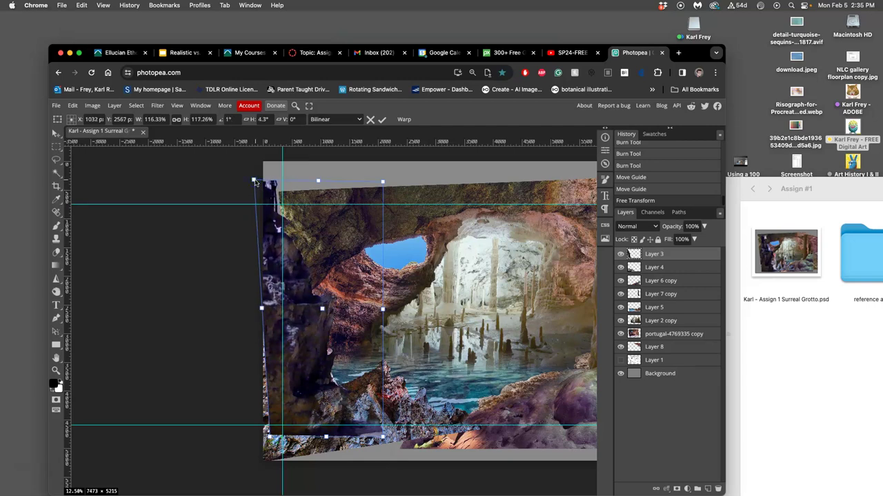
key("Return")
Step: Distort the left rock layer again, stretching it down and to the right
scroll(398, 276, "right", 1)
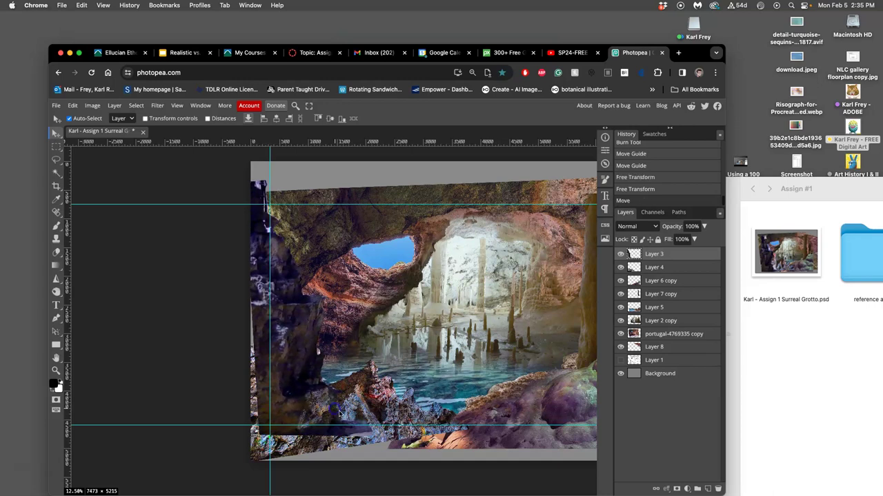
key("super+t")
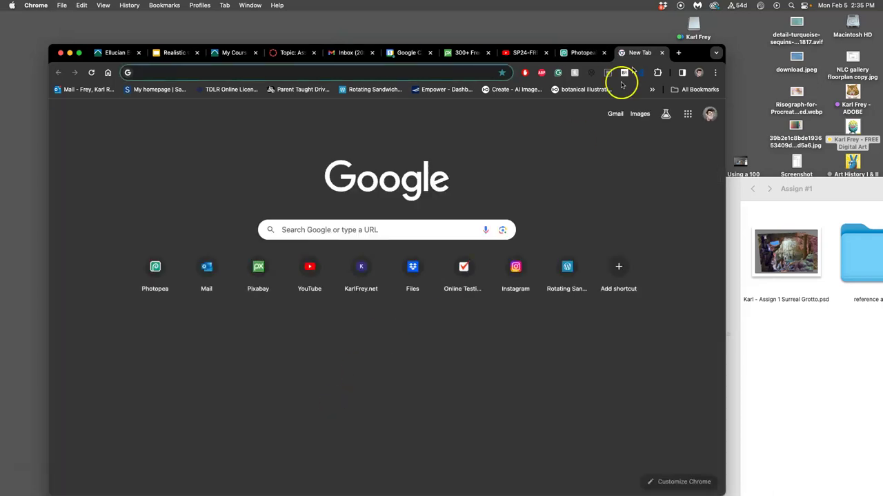
left_click(664, 53)
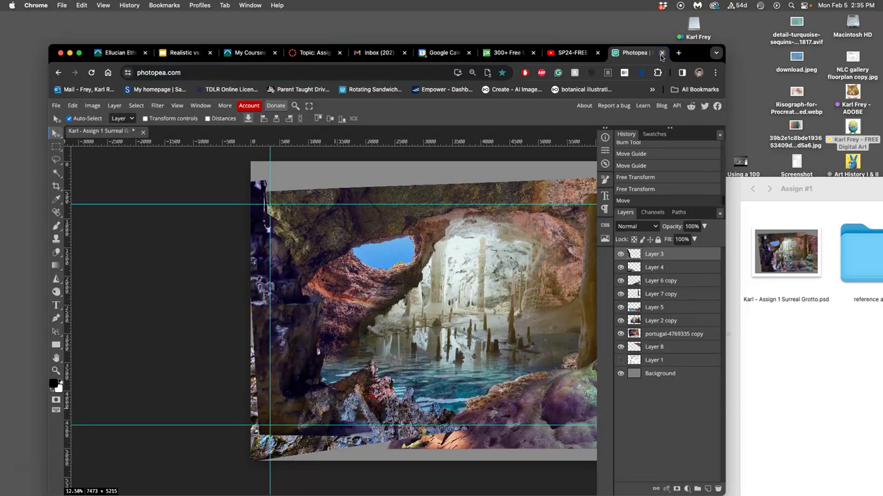
key("super+alt+t")
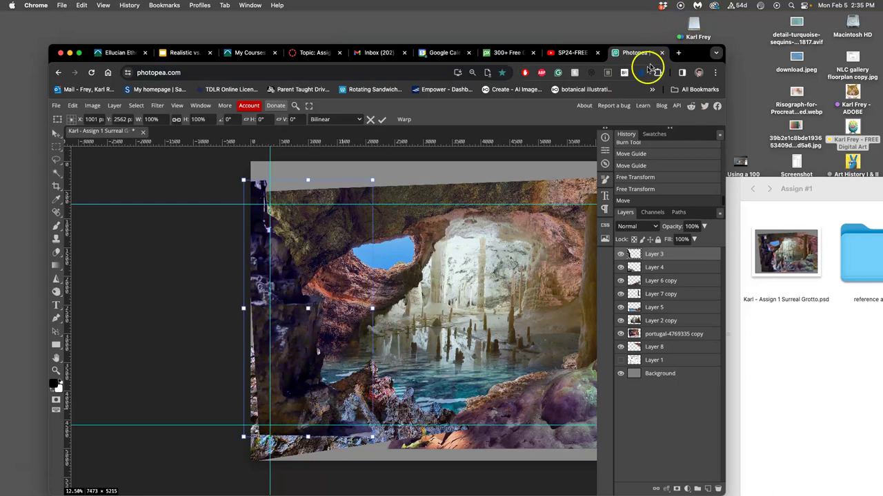
right_click(334, 364)
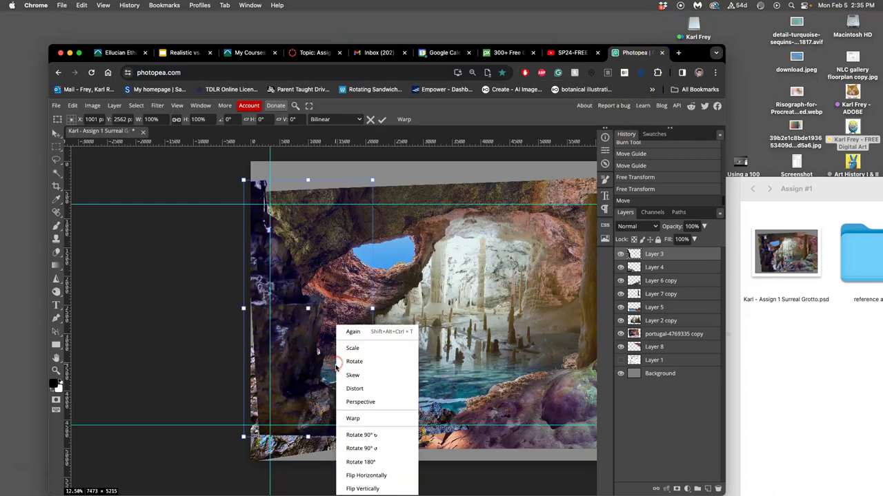
left_click(362, 389)
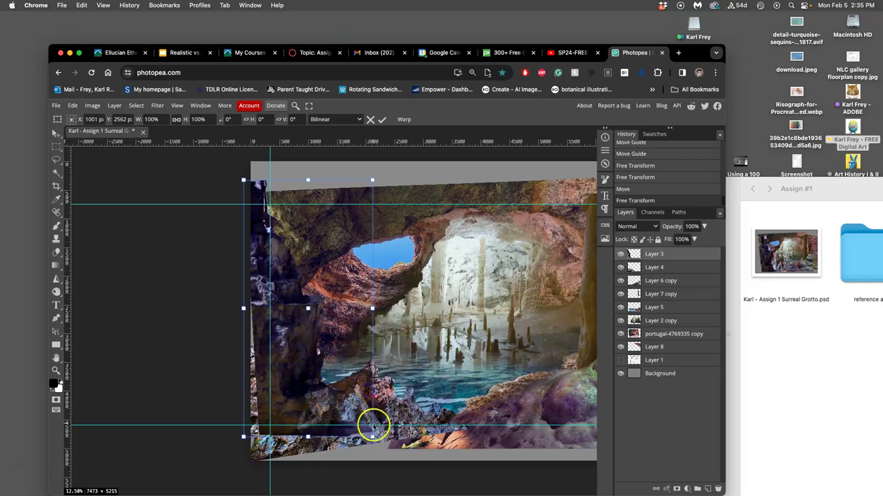
left_click_drag(372, 428, 382, 439)
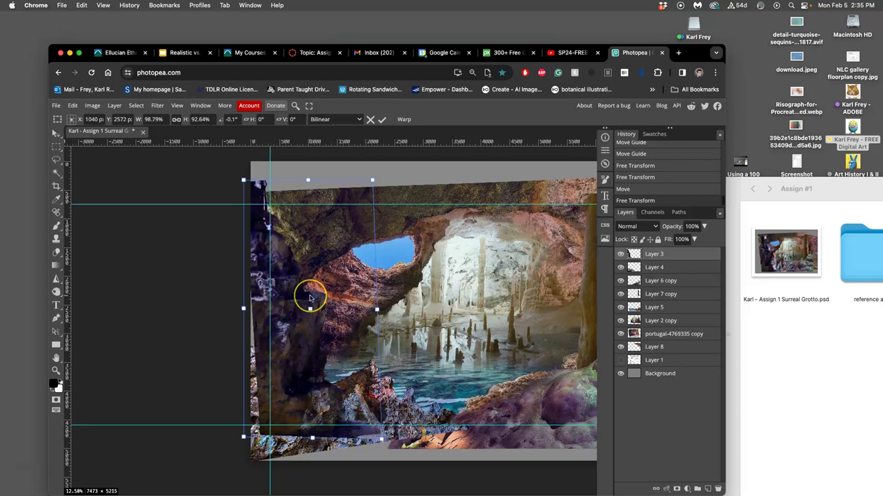
double_click(357, 315)
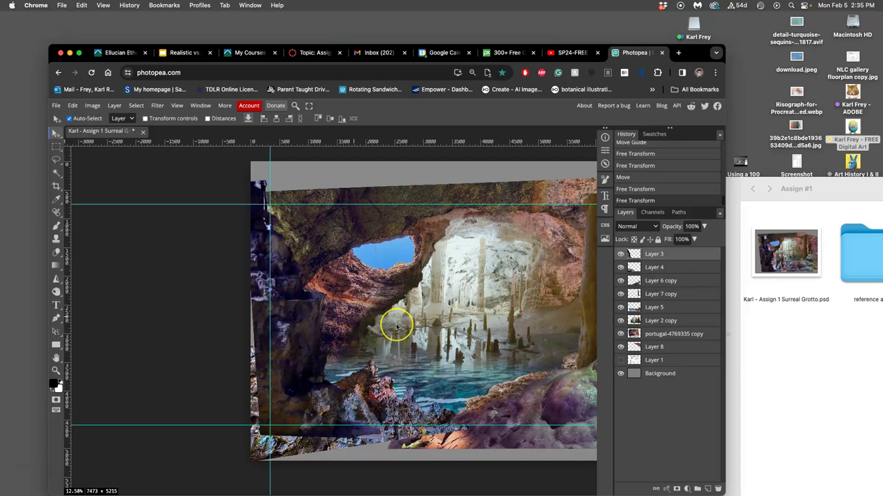
Step: Reposition the right vertical, top horizontal, and lower guides, the lower one to about Y 4692 px
scroll(397, 325, "right", 5)
left_click_drag(482, 303, 491, 325)
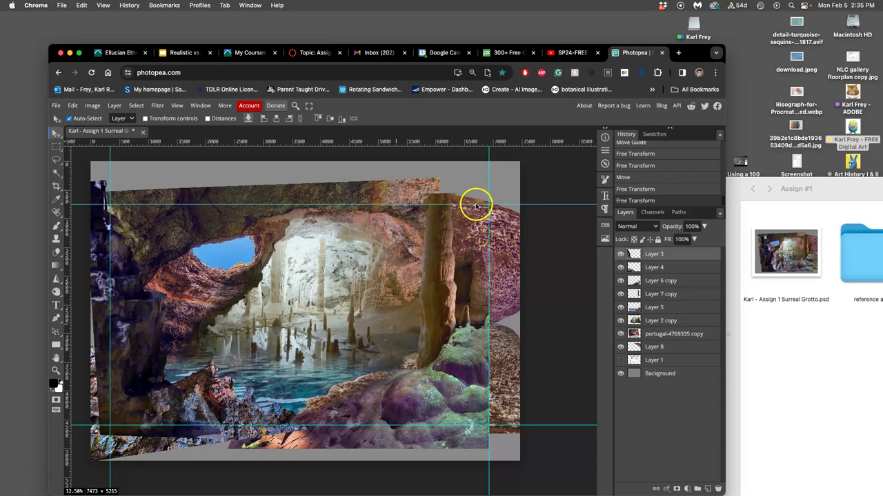
left_click_drag(475, 205, 476, 205)
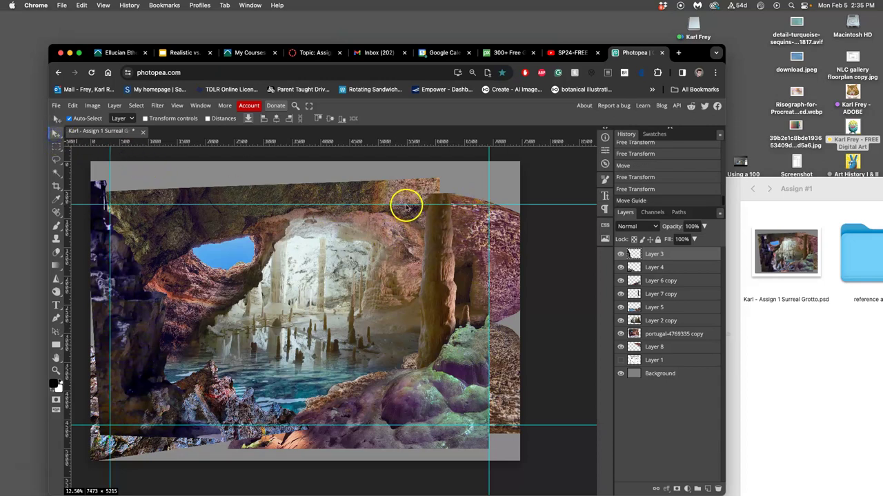
left_click_drag(405, 205, 407, 204)
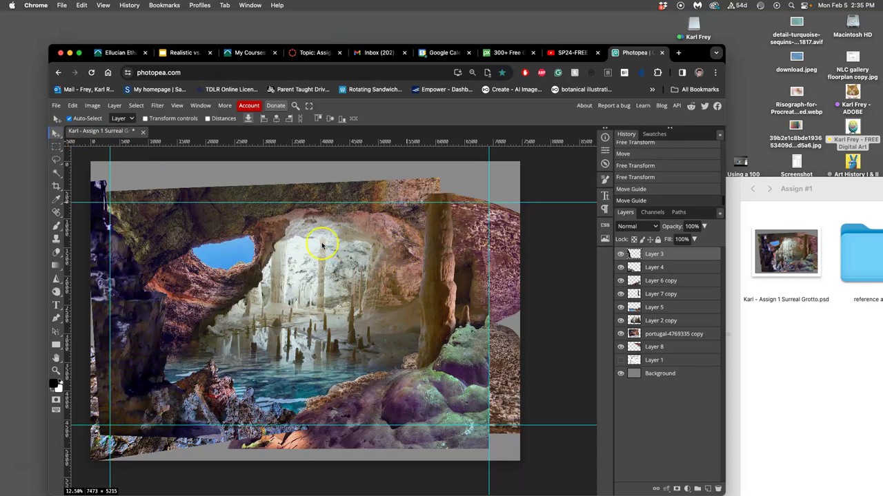
scroll(321, 245, "left", 2)
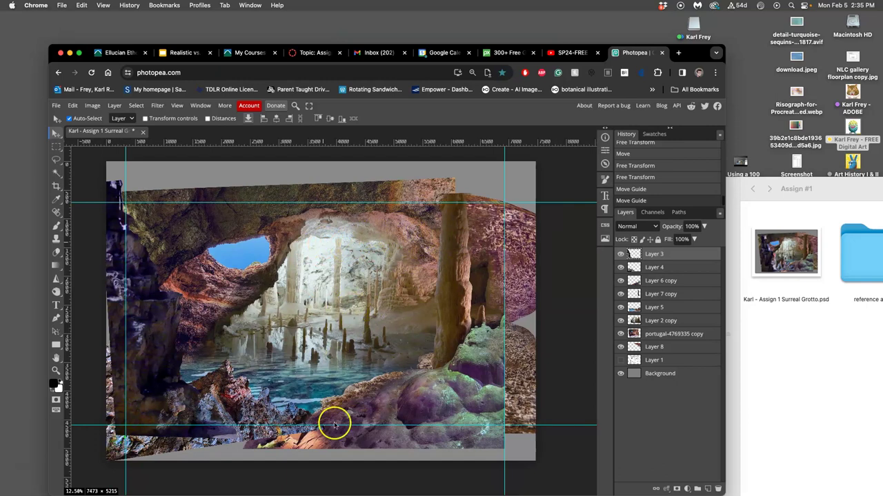
scroll(301, 414, "left", 6)
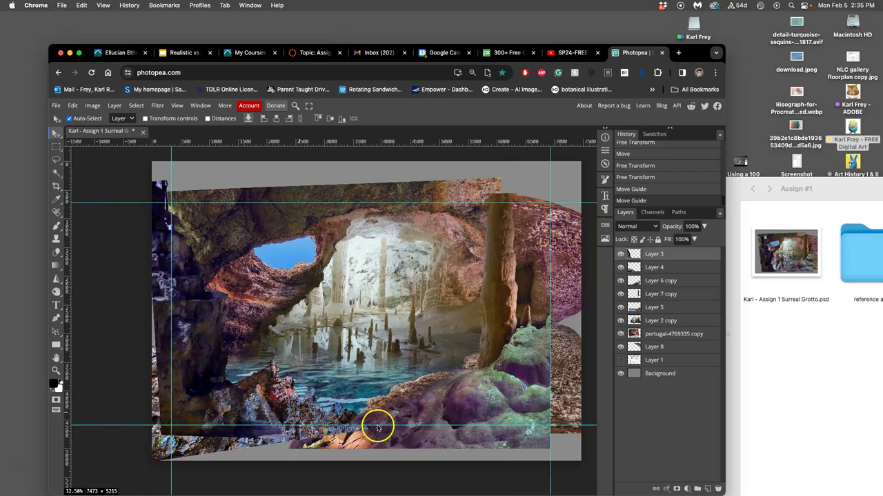
left_click_drag(381, 426, 375, 432)
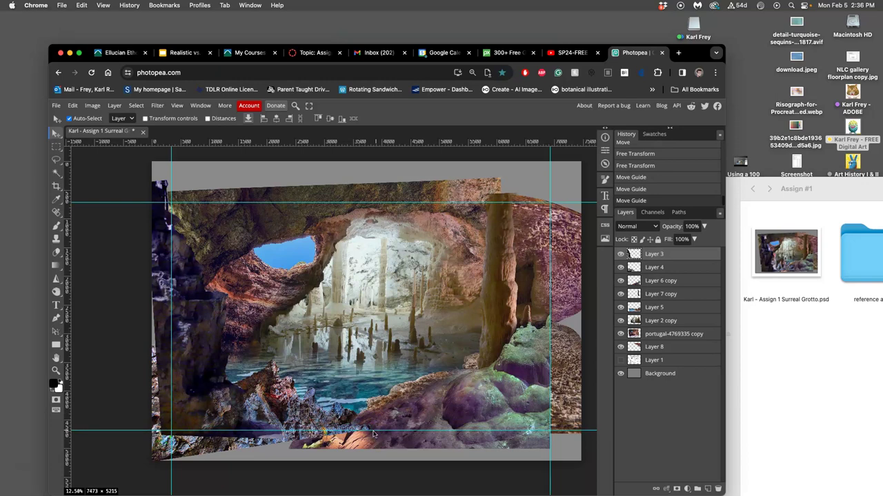
Step: Select Layer 6 copy and commit an unchanged transform on it
left_click(307, 411)
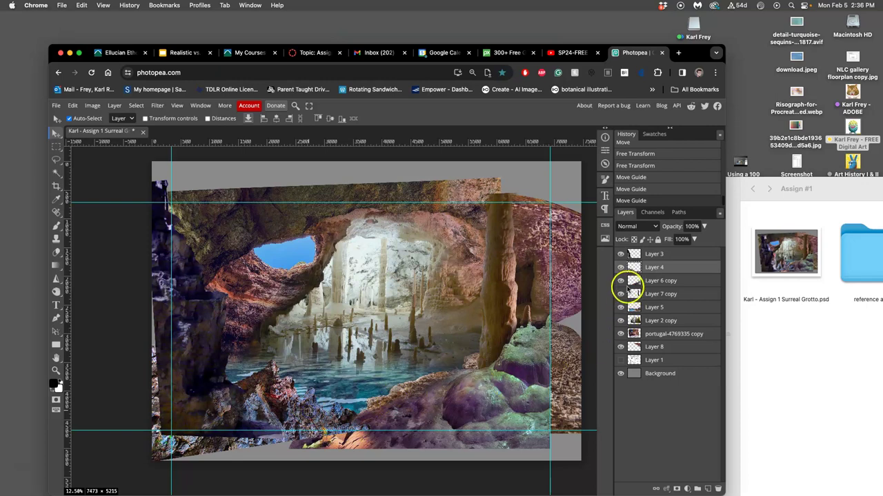
left_click(647, 281)
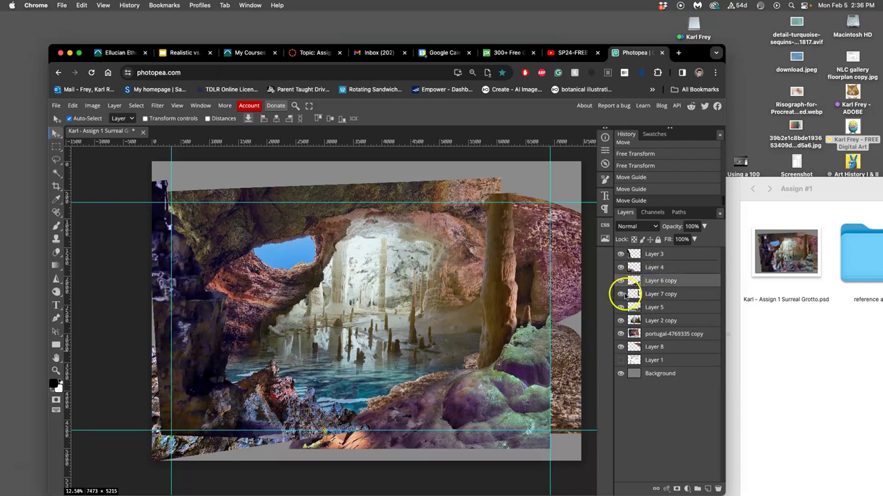
key("super+t")
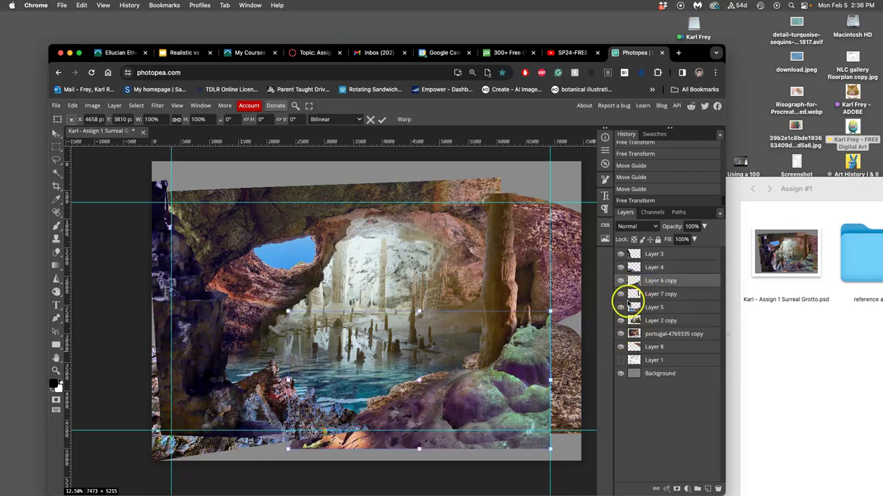
key("Return")
Step: Distort Layer 4, pulling the lower-left rocks' bottom corner downward
left_click(667, 271)
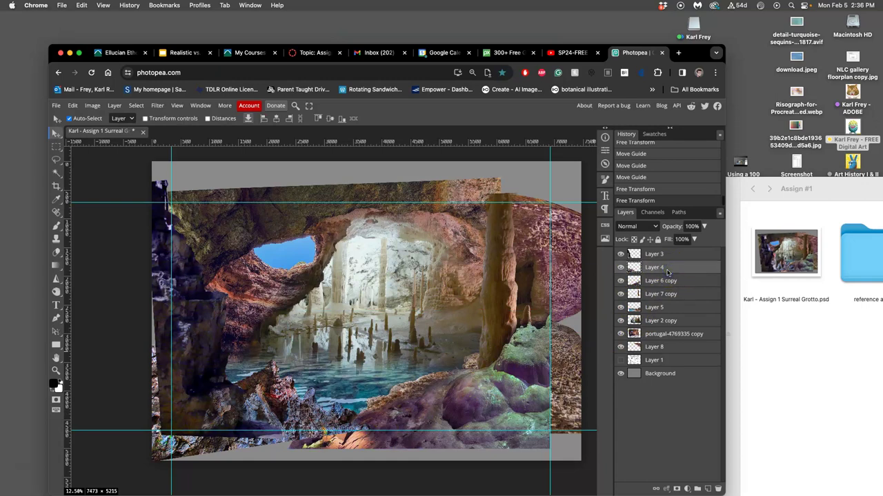
key("super+t")
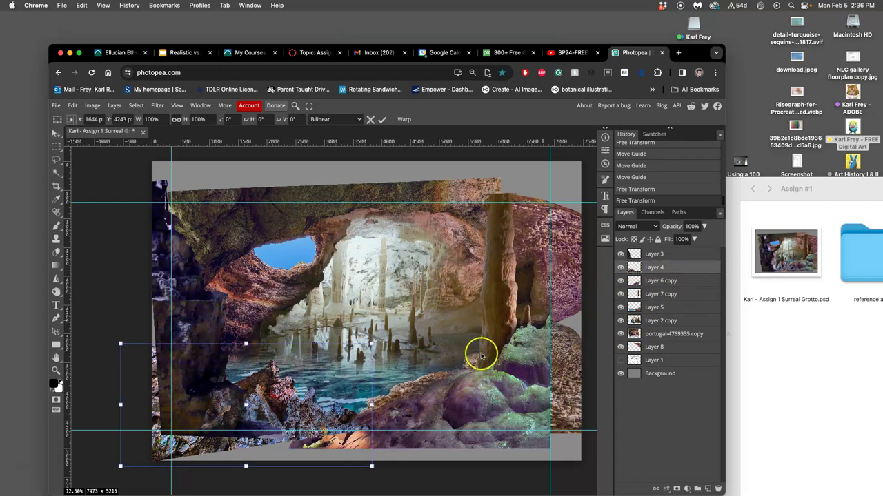
right_click(301, 440)
left_click(321, 389)
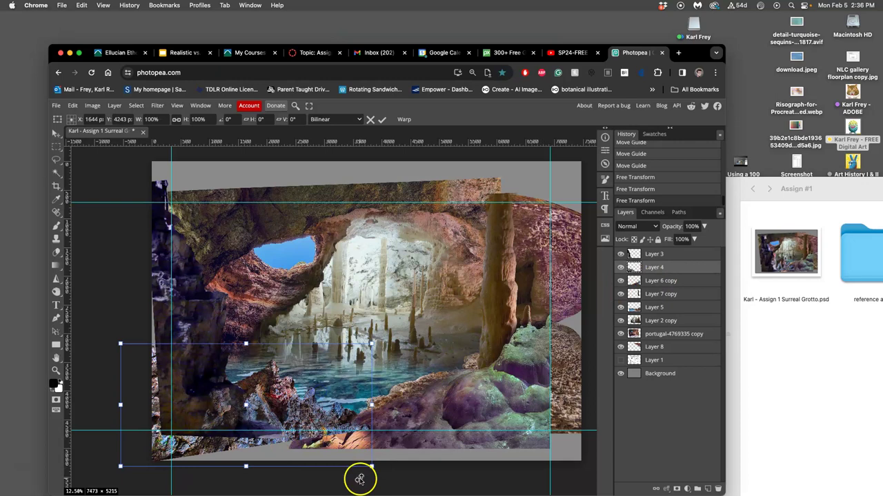
left_click_drag(370, 468, 372, 482)
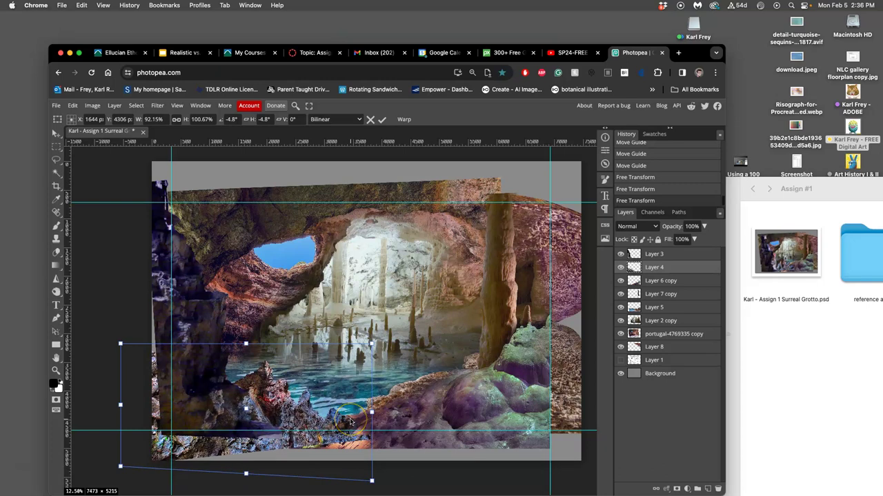
key("Return")
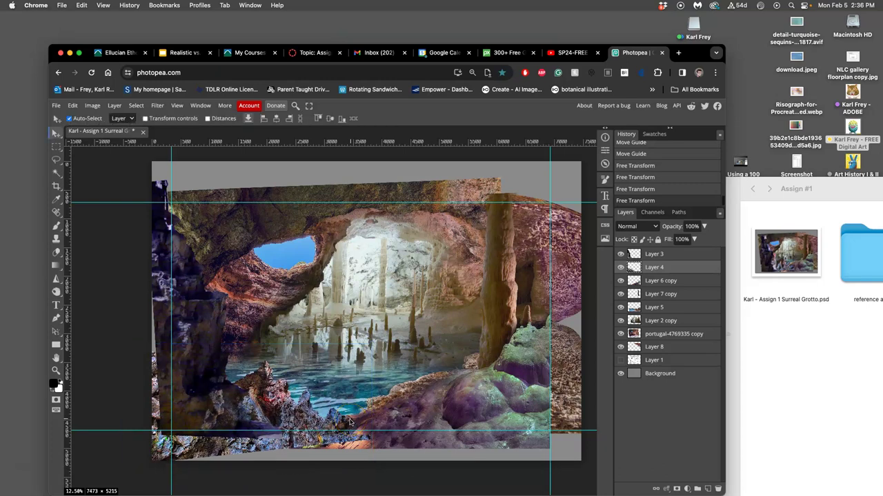
Step: Move the lower guide down to about Y 4761 px, then select Layer 3
left_click_drag(351, 431, 380, 442)
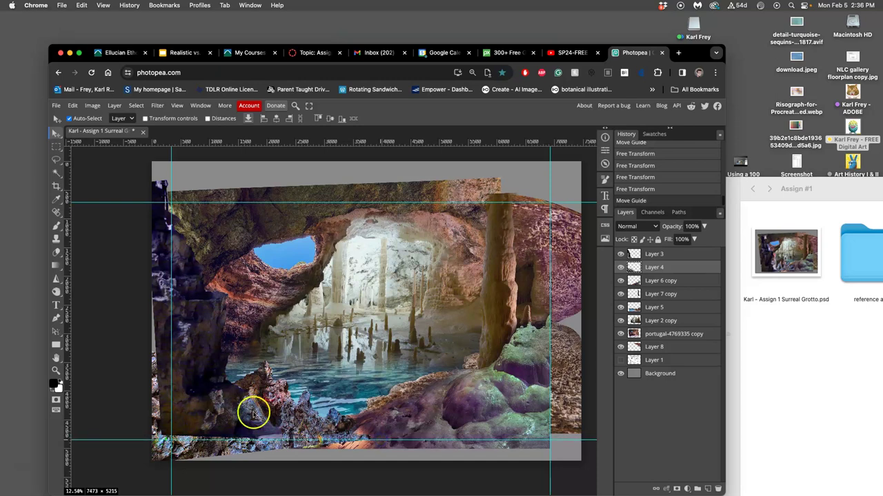
left_click(642, 256)
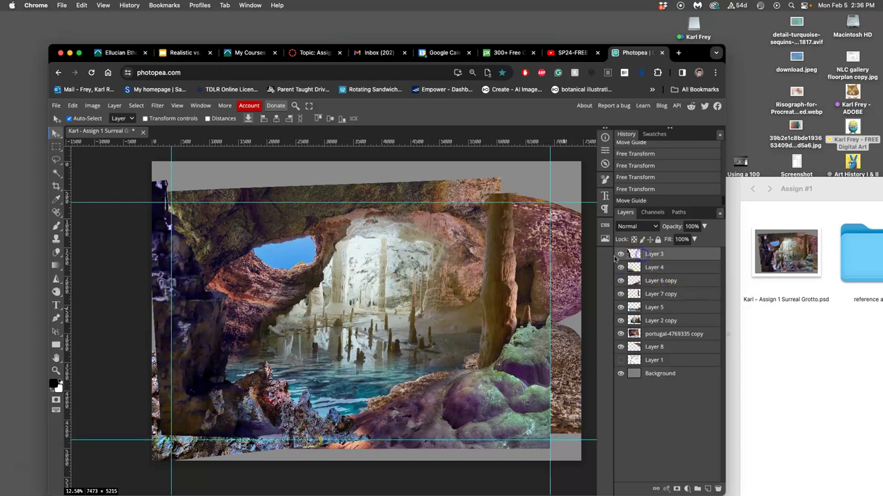
left_click(57, 252)
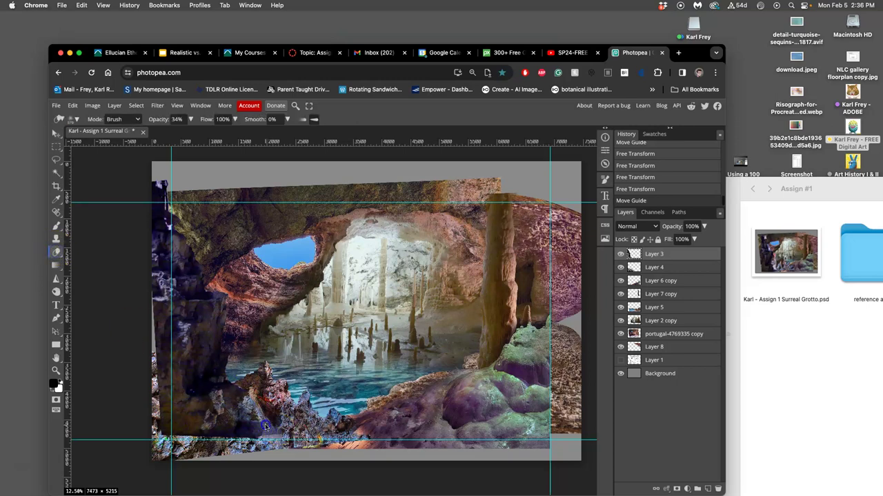
Step: Softly erase Layer 3's lower-left rock base at 34% opacity, then stretch it to about 101.7% height
left_click_drag(258, 432, 258, 434)
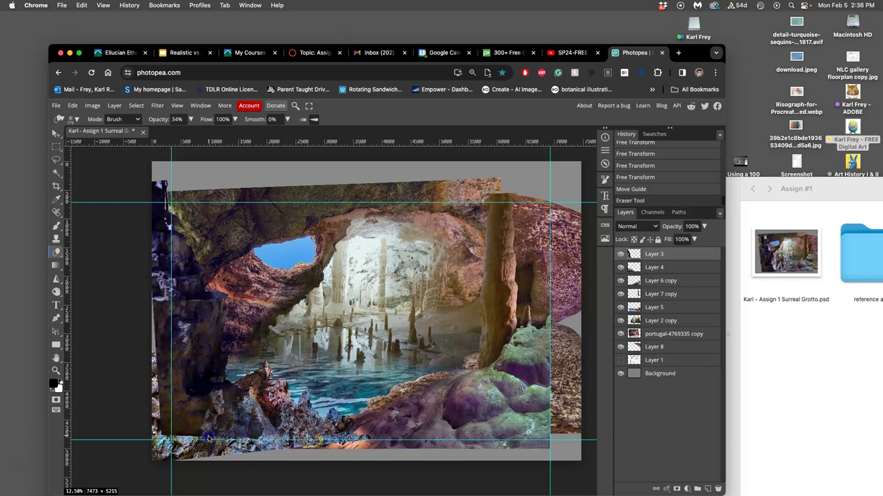
left_click_drag(226, 436, 214, 441)
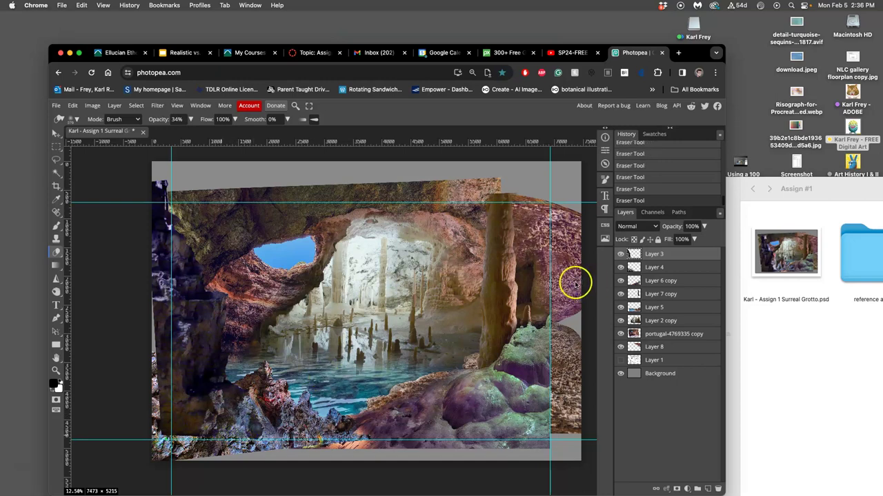
key("super+t")
left_click(662, 53)
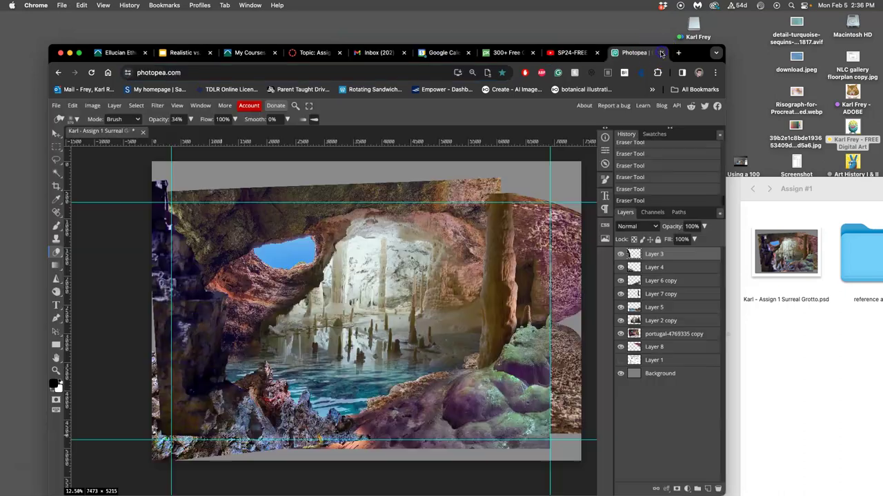
key("super+alt+t")
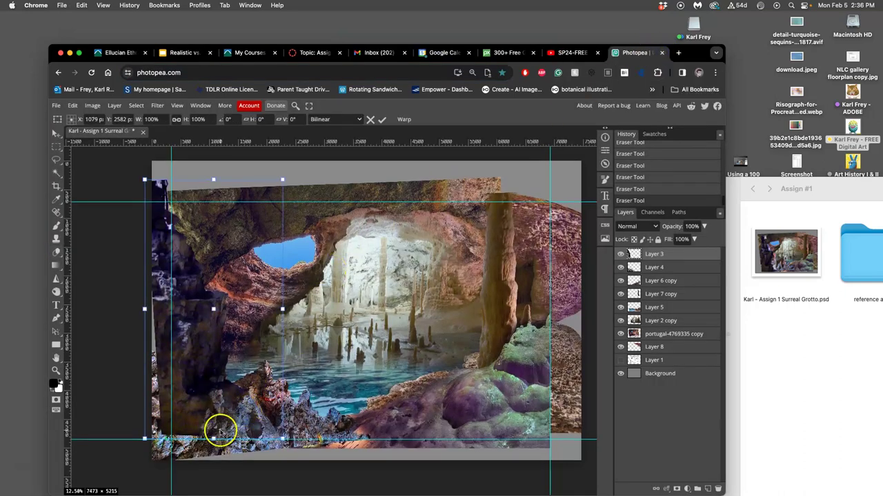
left_click_drag(213, 439, 213, 445)
key("Return")
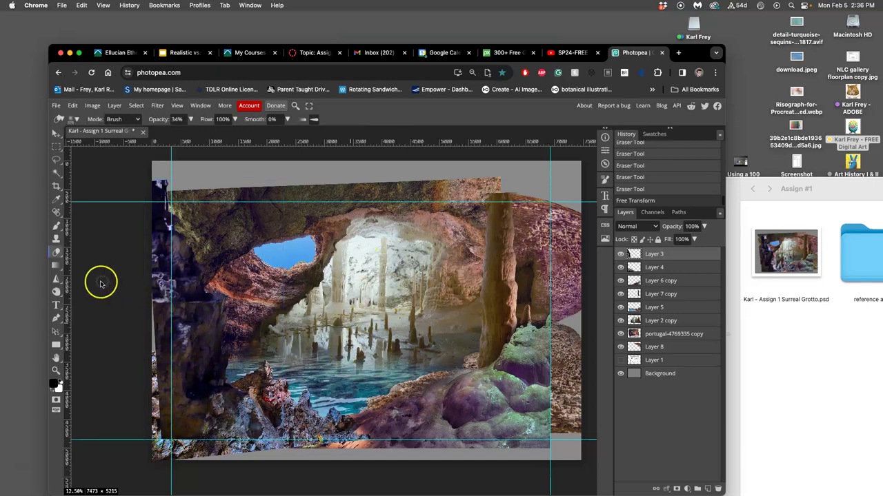
Step: With the Sharpen tool at 19% strength, sharpen the left dark rocks and the purple rock
left_click(56, 279)
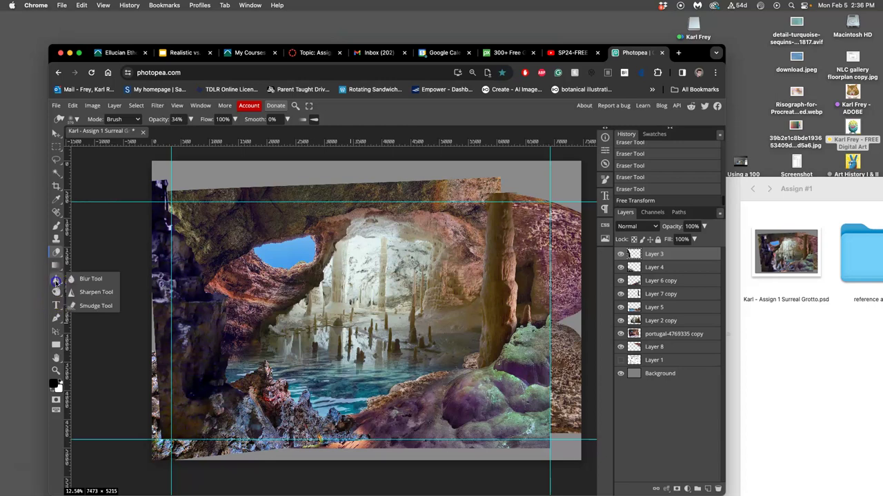
left_click(211, 335)
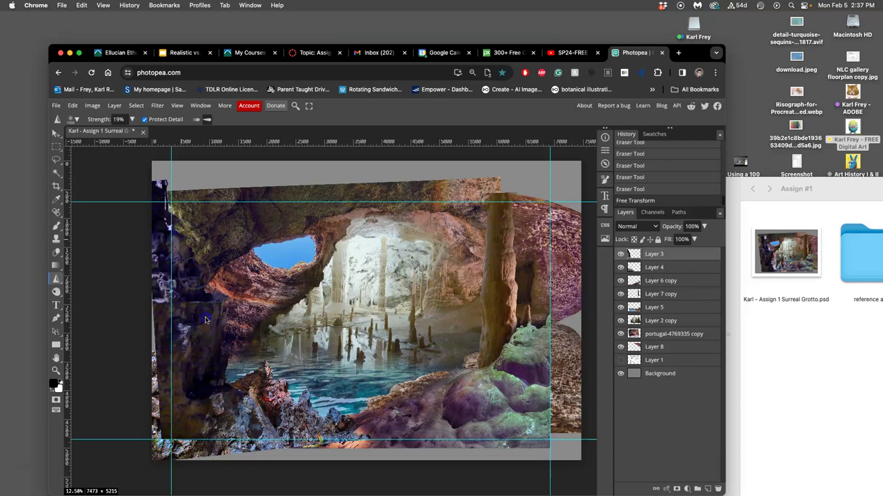
left_click(193, 350)
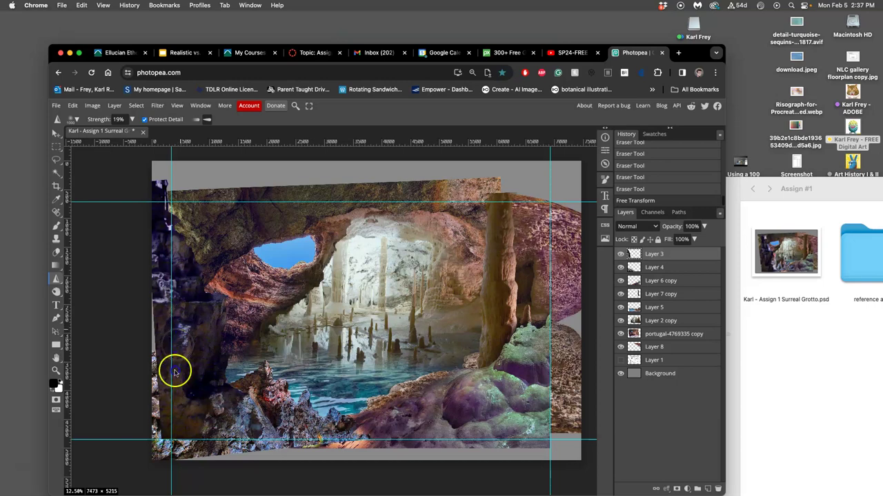
left_click(405, 405)
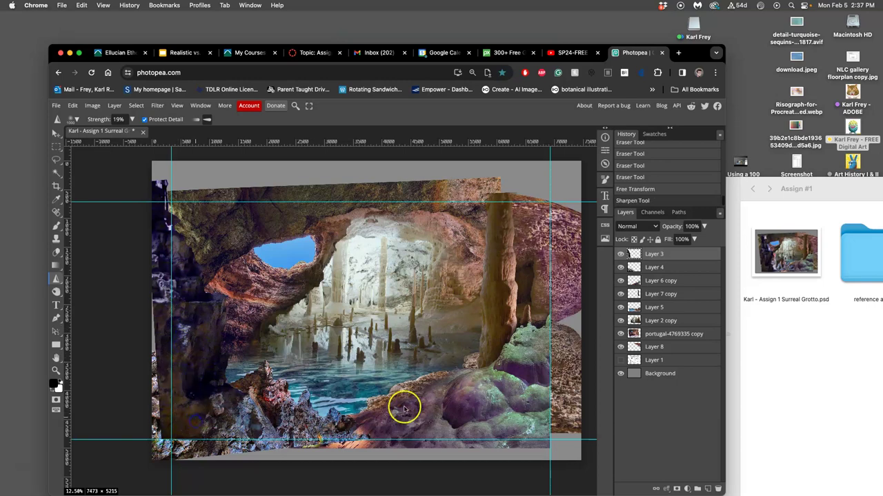
left_click(471, 383)
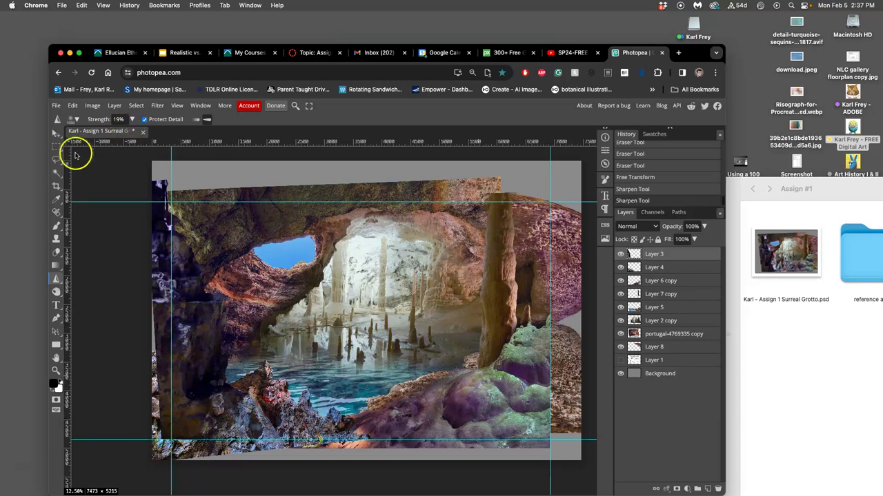
Step: Crop the composite to 6593 × 4135 px, trimming the ragged grey borders
left_click(56, 186)
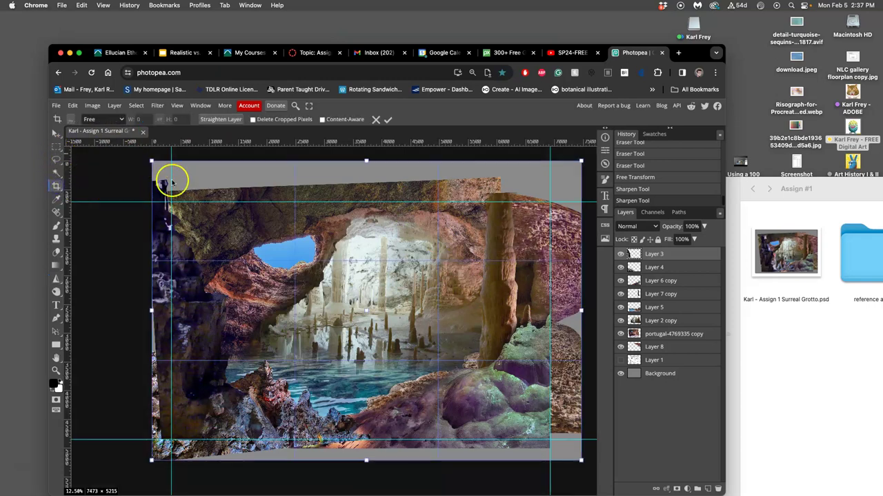
left_click_drag(151, 161, 171, 203)
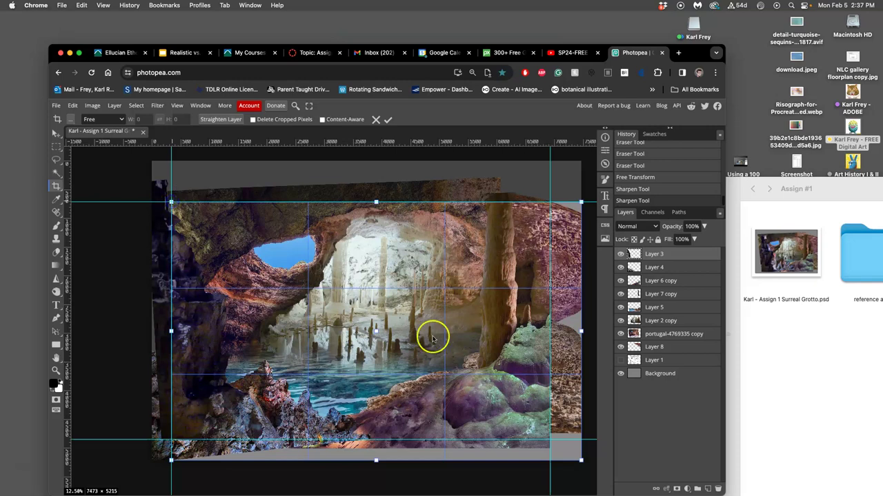
left_click_drag(581, 459, 551, 440)
double_click(514, 447)
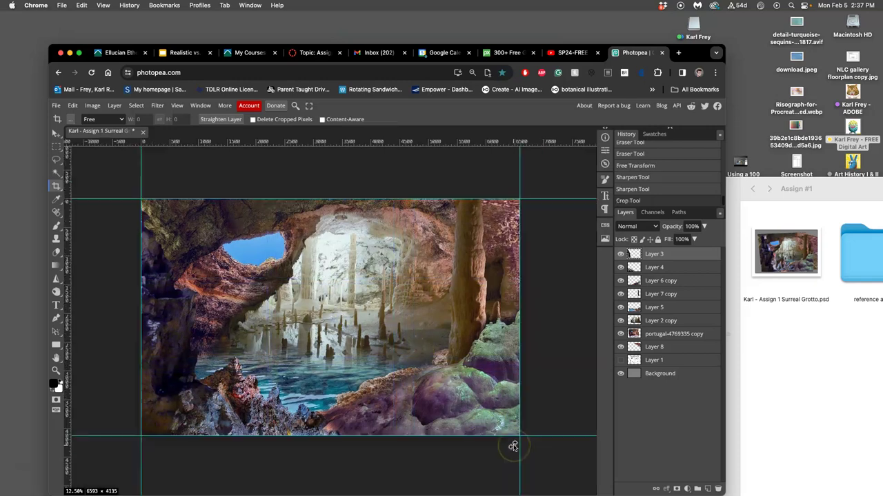
left_click(507, 443)
left_click_drag(506, 443, 507, 443)
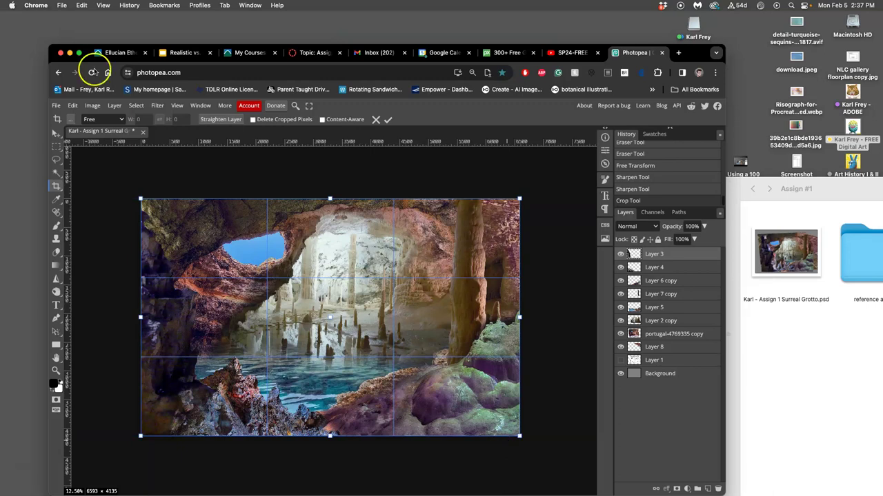
left_click(57, 132)
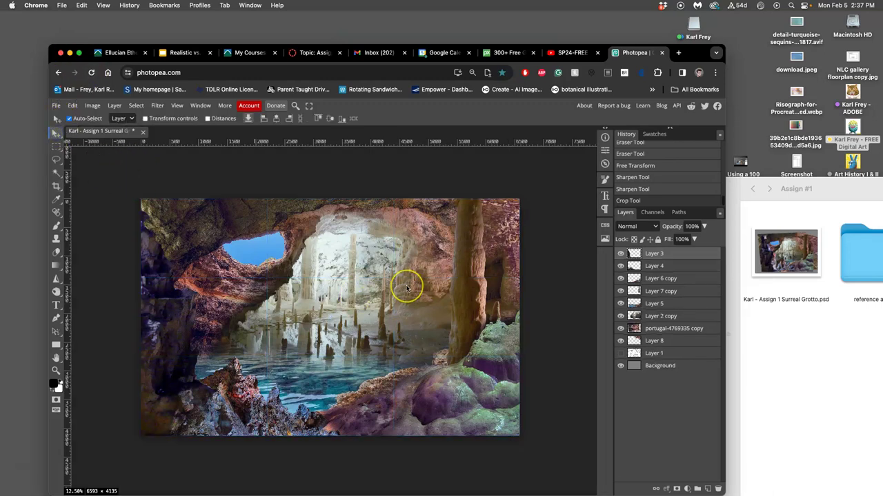
Step: Save the cropped composite to the Surreal Grotto PSD and bring the Assign #1 folder forward
key("super+s")
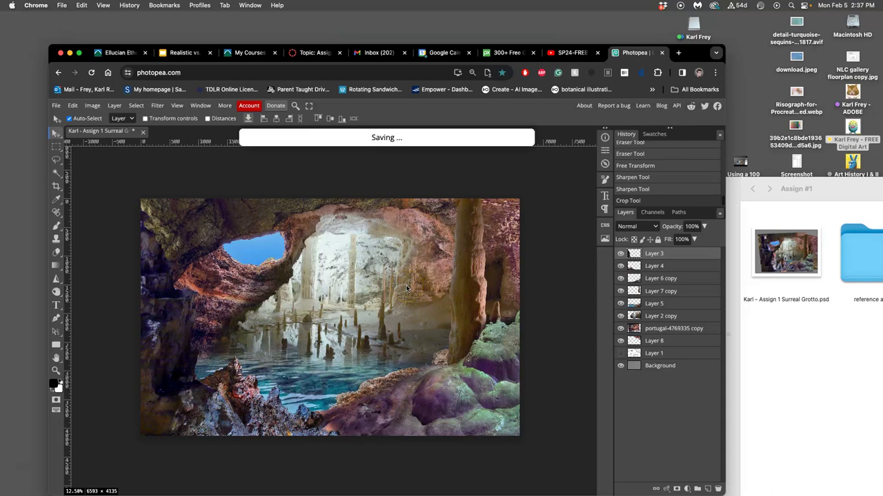
left_click(807, 331)
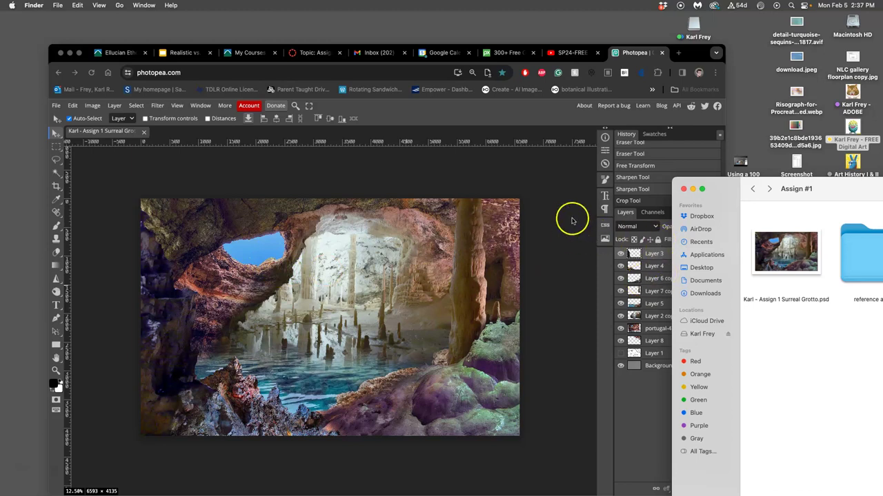
Step: Search Pixabay for 'mist cloud' and open the misty mountain-peak photo in a new tab
left_click(510, 53)
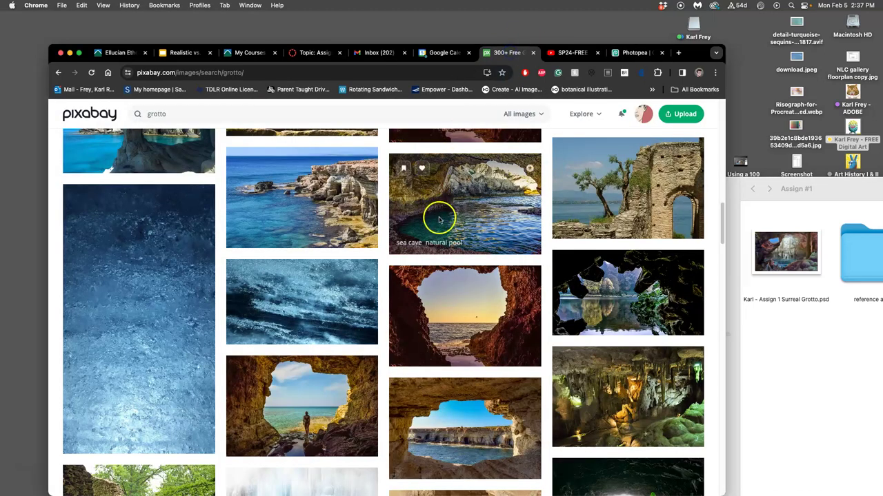
scroll(439, 220, "up", 15)
left_click_drag(191, 115, 138, 116)
type("mist cloud")
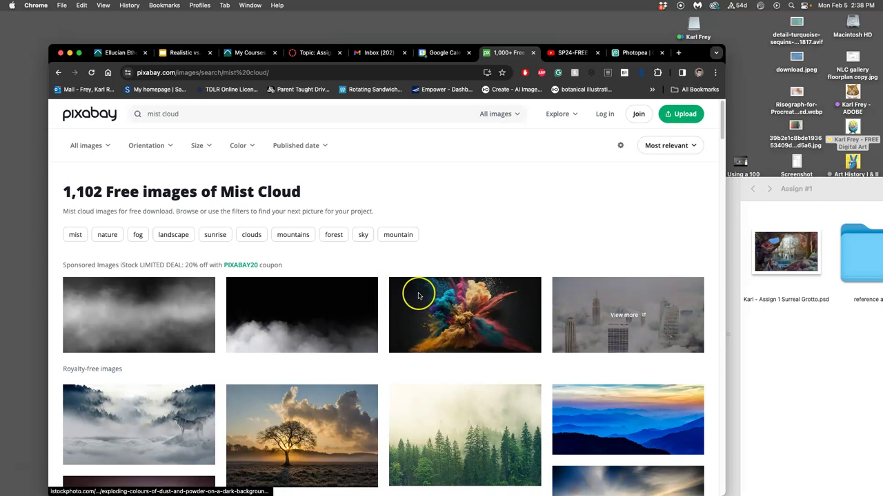
left_click(418, 296)
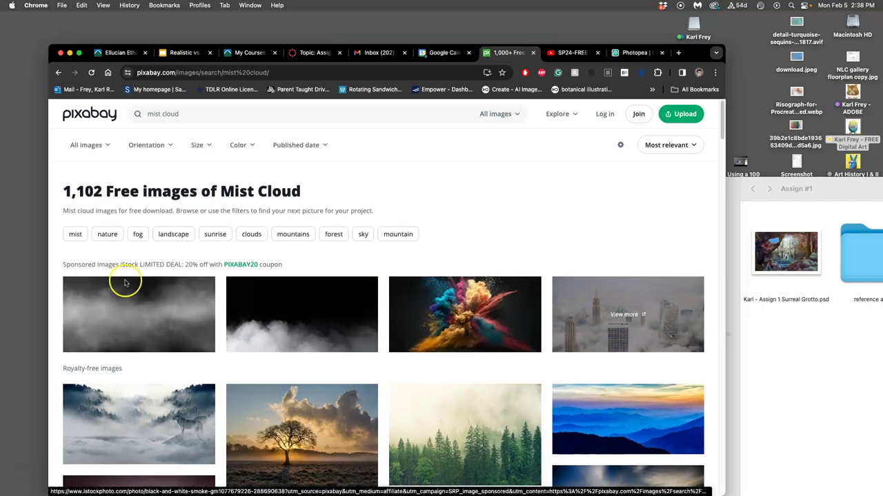
scroll(371, 314, "down", 5)
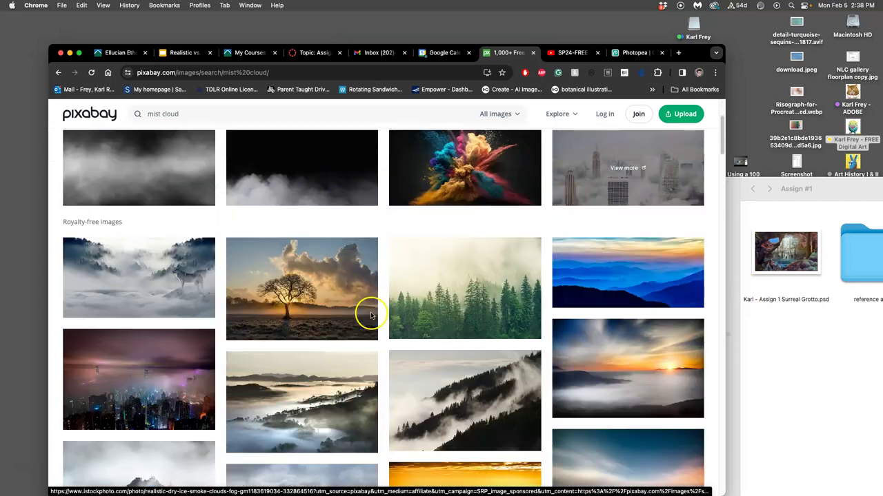
scroll(399, 320, "down", 5)
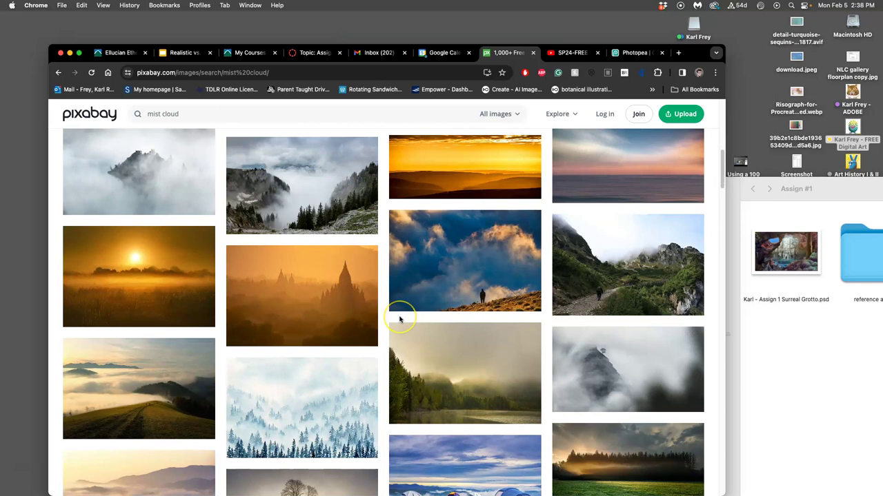
right_click(634, 372)
key("Down")
key("Return")
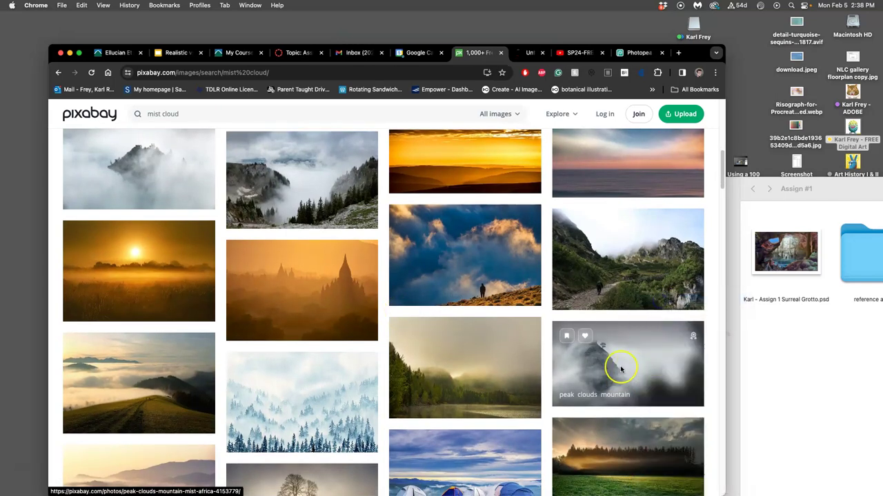
left_click(528, 54)
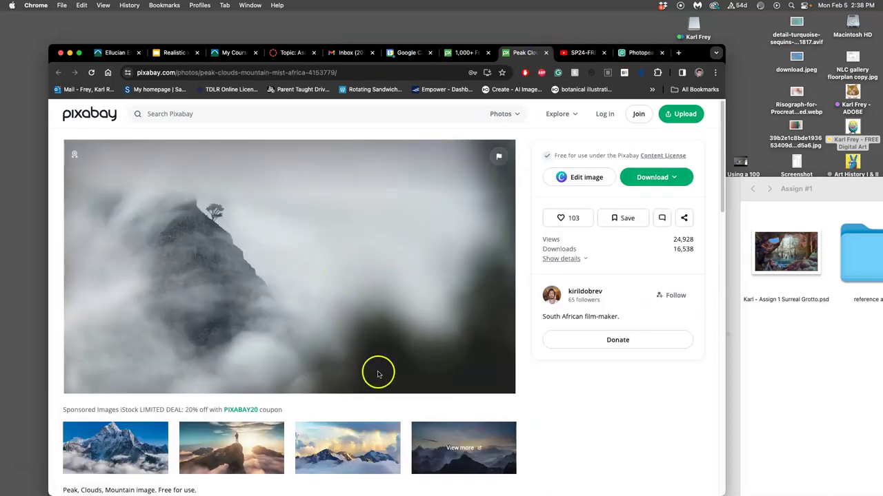
Step: Download the misty peak photo at 1920×1081 after the sign-up prompt blocks the 4277×2409 size
left_click(656, 177)
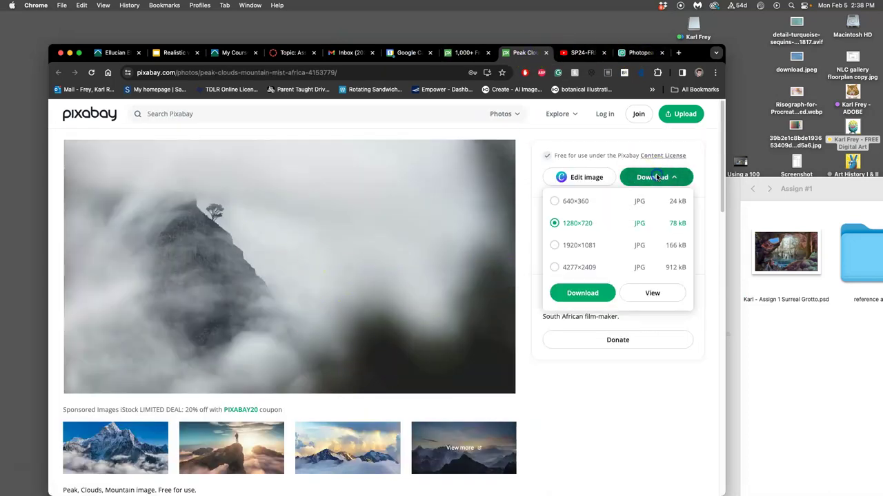
left_click(554, 266)
left_click(582, 293)
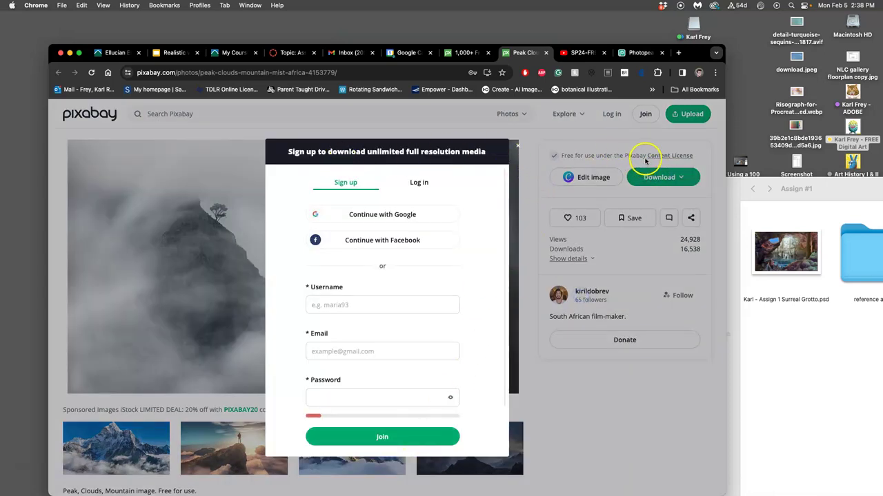
left_click(656, 146)
left_click(669, 175)
left_click(555, 245)
left_click(579, 293)
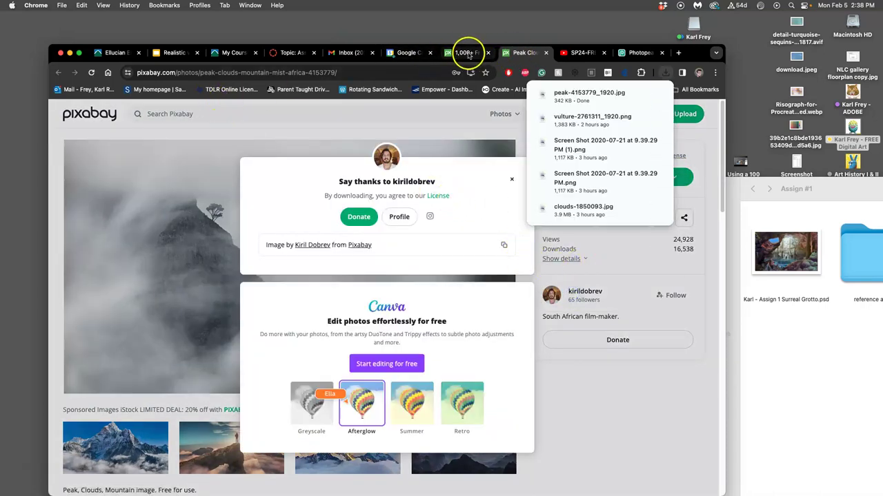
Step: Move peak-4153779_1920.jpg from Downloads into the Assign #1 folder and preview it
left_click(631, 53)
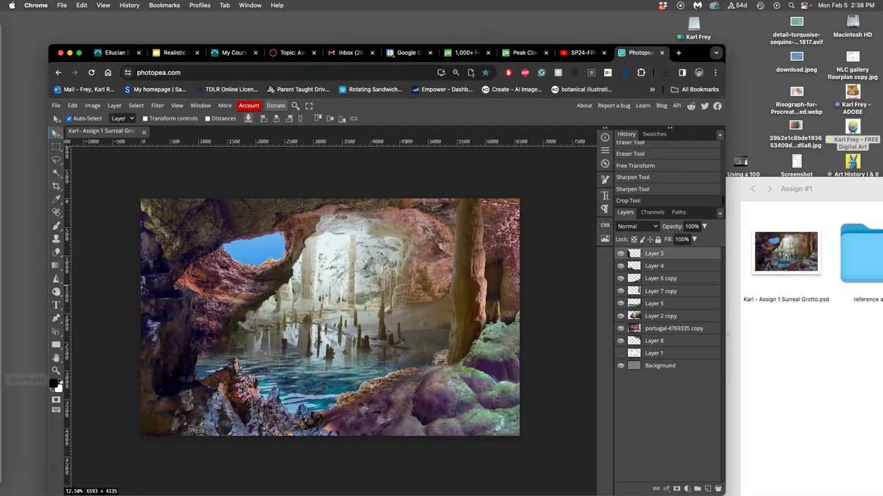
left_click(11, 381)
left_click_drag(76, 138, 813, 355)
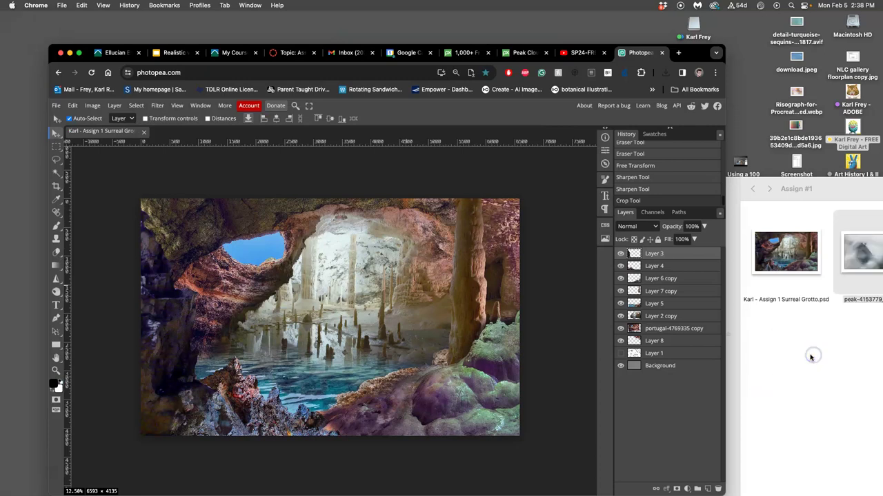
left_click_drag(849, 201, 625, 198)
left_click(639, 307)
double_click(641, 306)
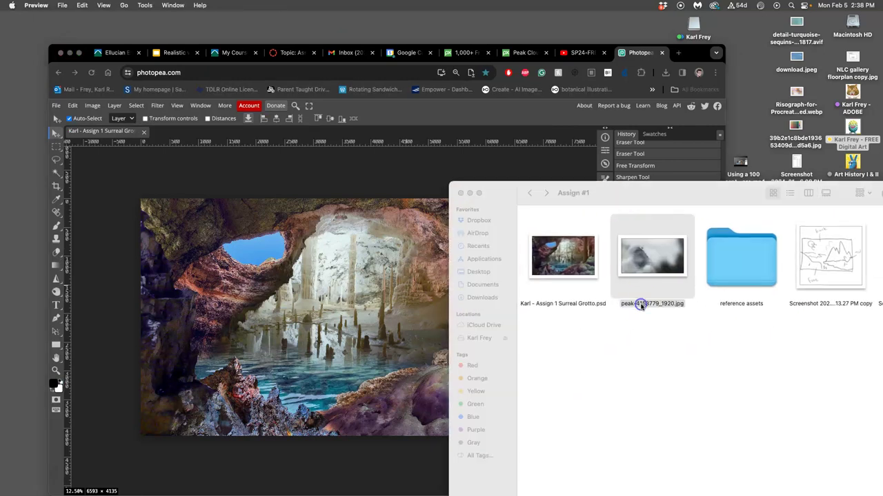
left_click(18, 28)
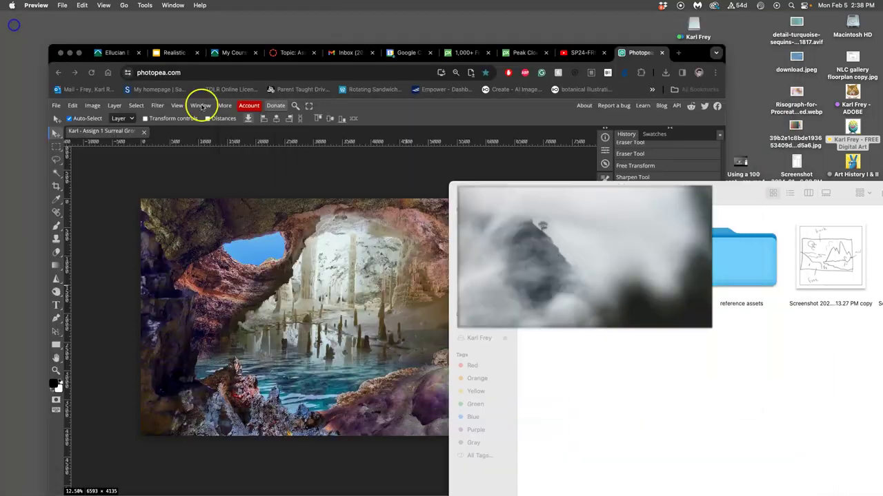
Step: Rename the peak photo to 'texture overlay.jpg'
left_click(639, 307)
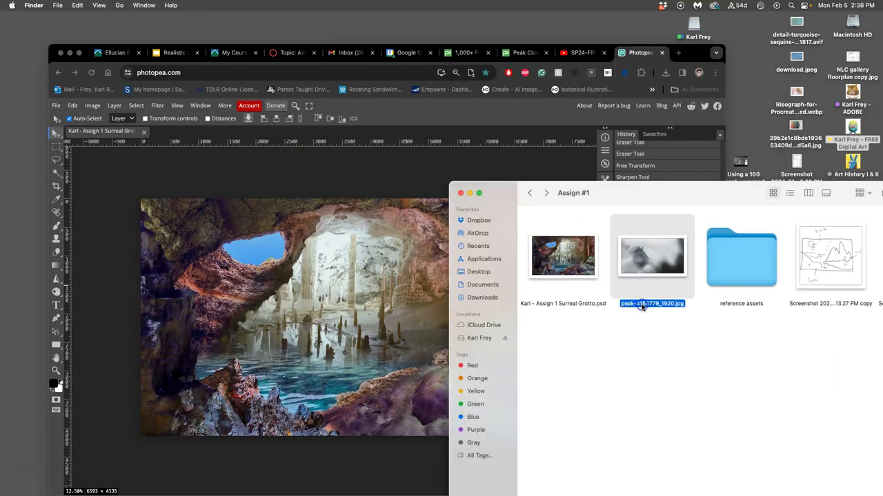
key("Return")
type("texture overlay")
left_click(531, 367)
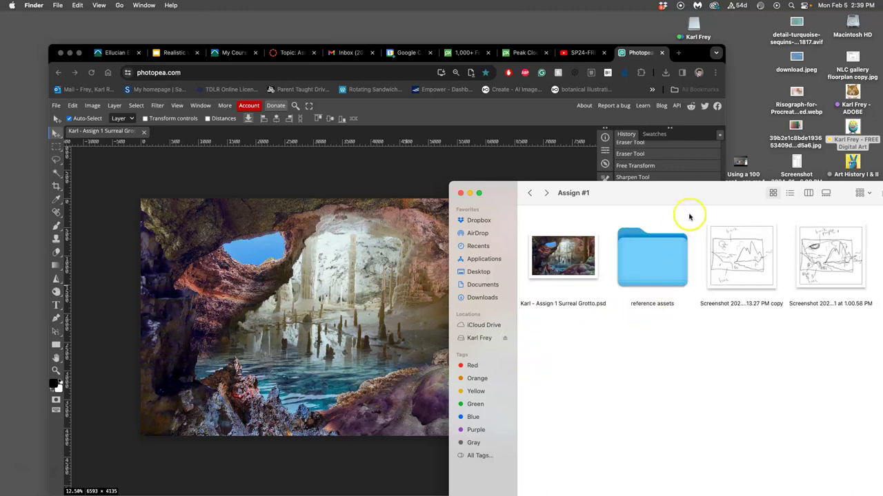
Step: Place texture overlay.jpg onto the grotto composite and stretch it to fill the whole canvas
left_click_drag(696, 199, 528, 187)
left_click_drag(752, 249, 200, 313)
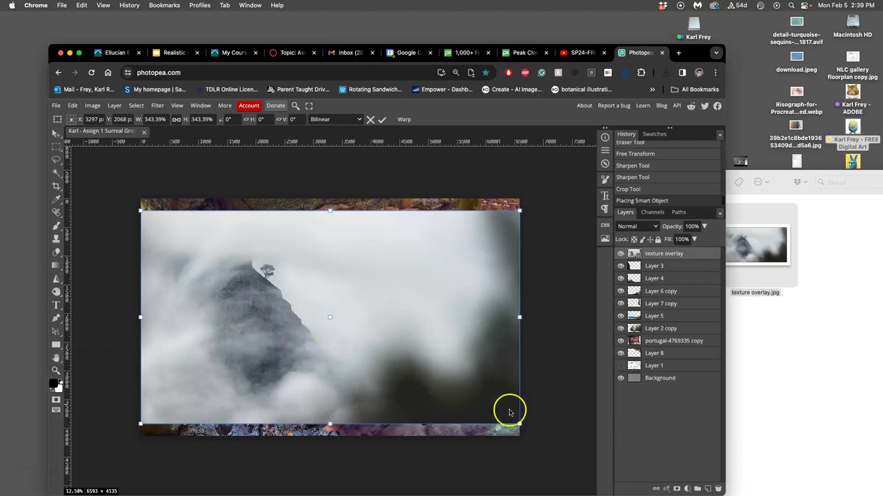
left_click_drag(518, 424, 529, 441)
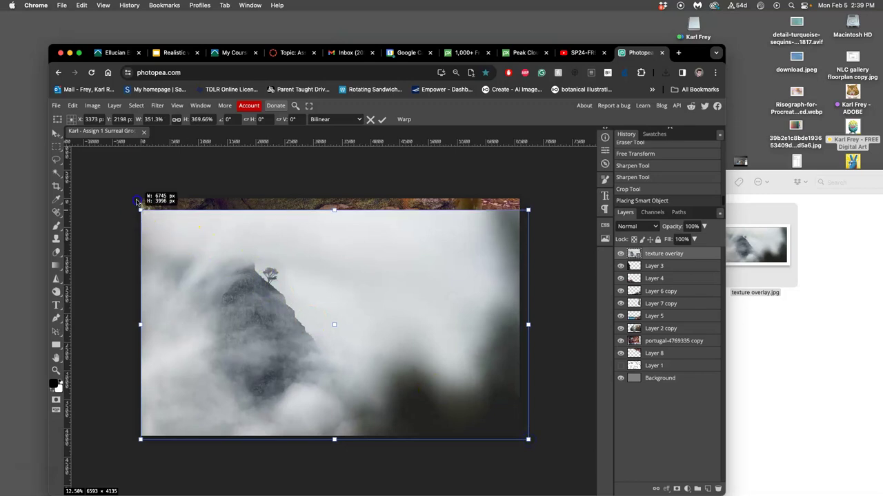
left_click_drag(137, 200, 137, 192)
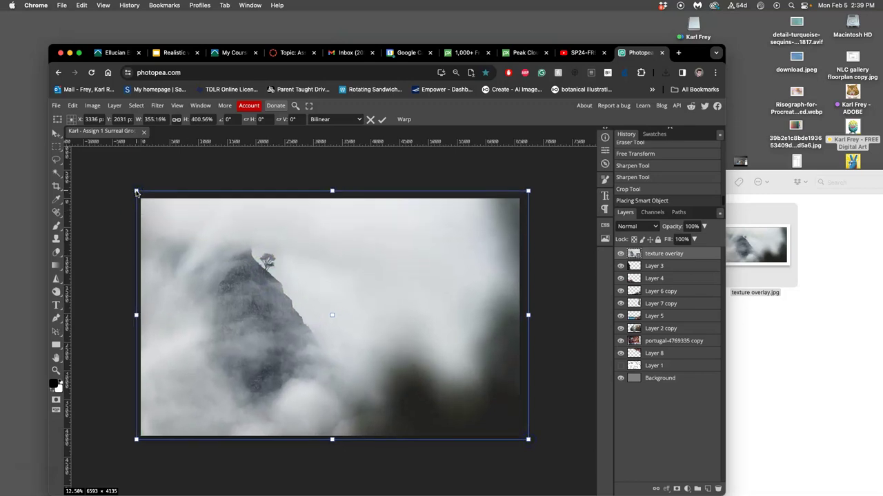
key("Return")
Step: Rasterize the texture overlay and erase mist near the mountain peak with a 100% eraser
right_click(664, 253)
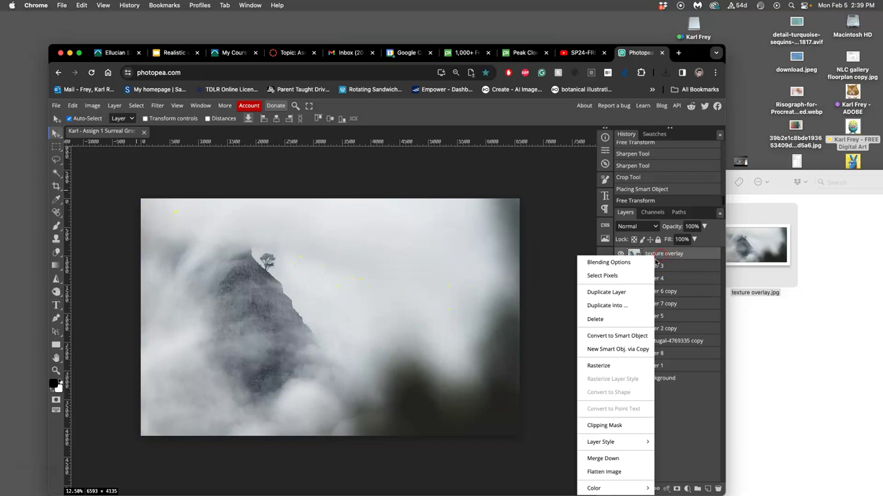
left_click(616, 364)
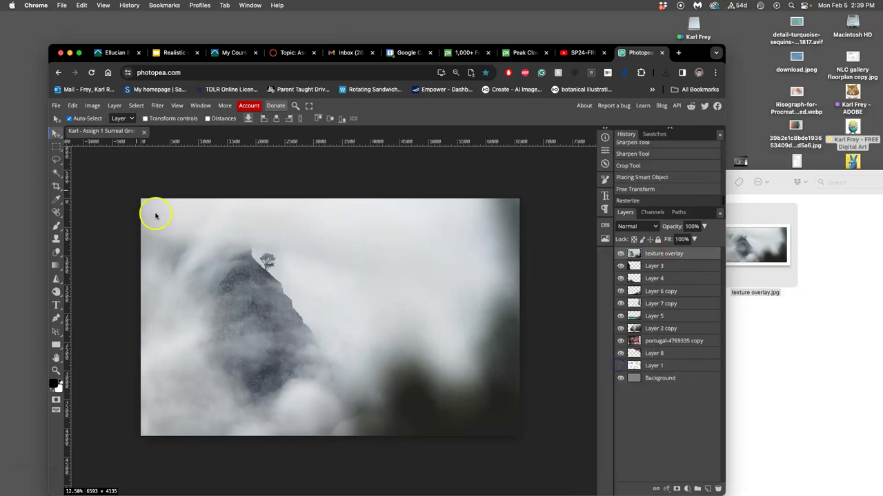
left_click(57, 252)
left_click(191, 120)
left_click_drag(166, 132, 193, 135)
left_click(261, 265)
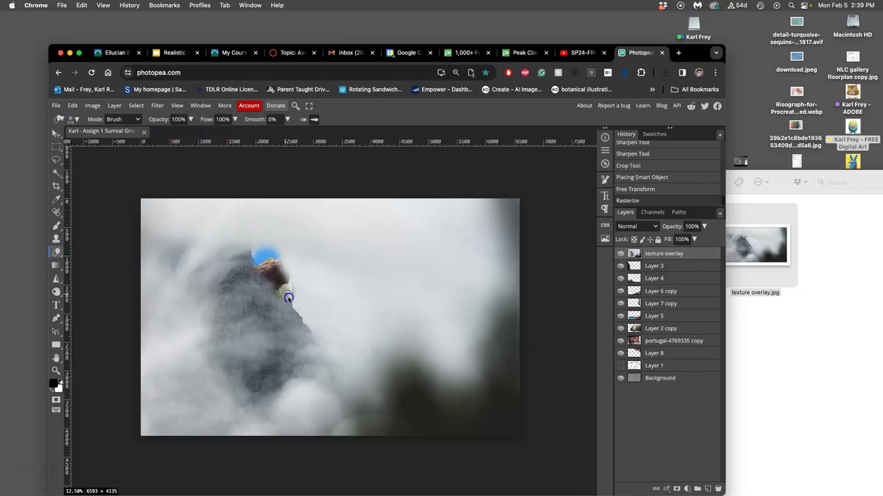
left_click_drag(312, 337, 319, 346)
left_click(247, 253)
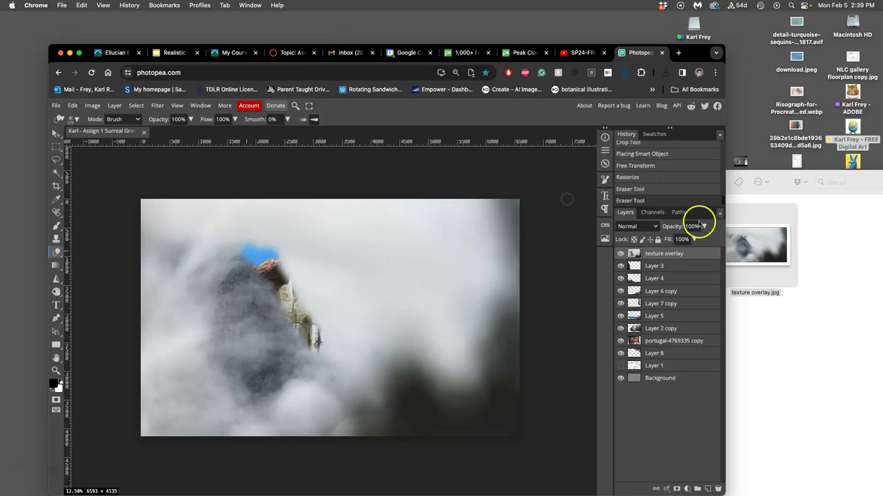
Step: Lower the overlay layer's opacity toward 44% so the cave shows through
left_click(703, 226)
left_click(699, 239)
left_click_drag(699, 239, 686, 242)
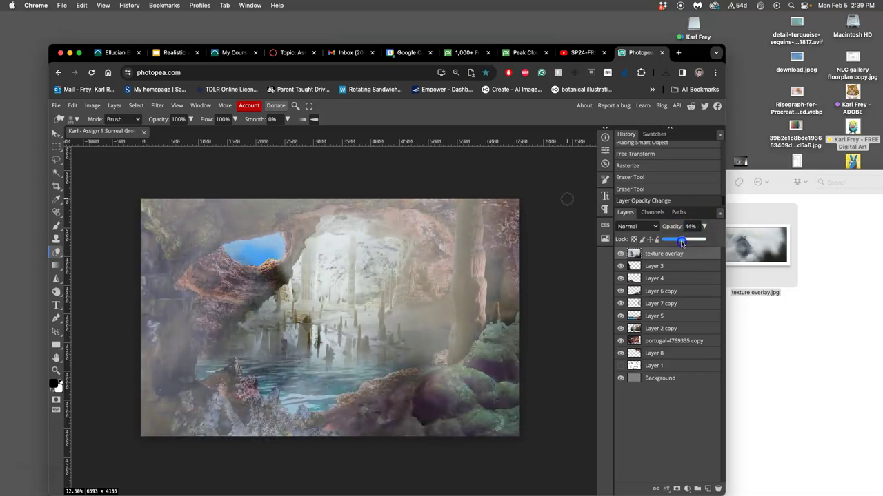
Step: Keep the overlay at 44% opacity and softly erase the cave centre with a 15% eraser
left_click_drag(681, 243, 682, 243)
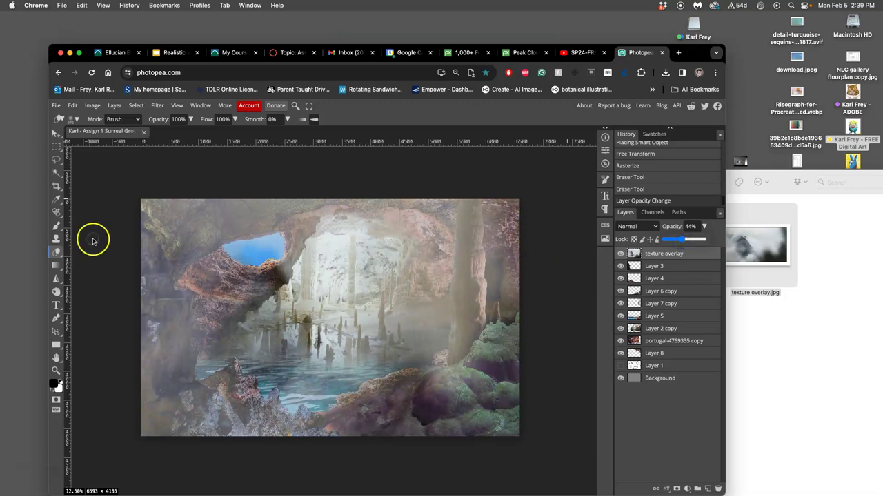
left_click(189, 122)
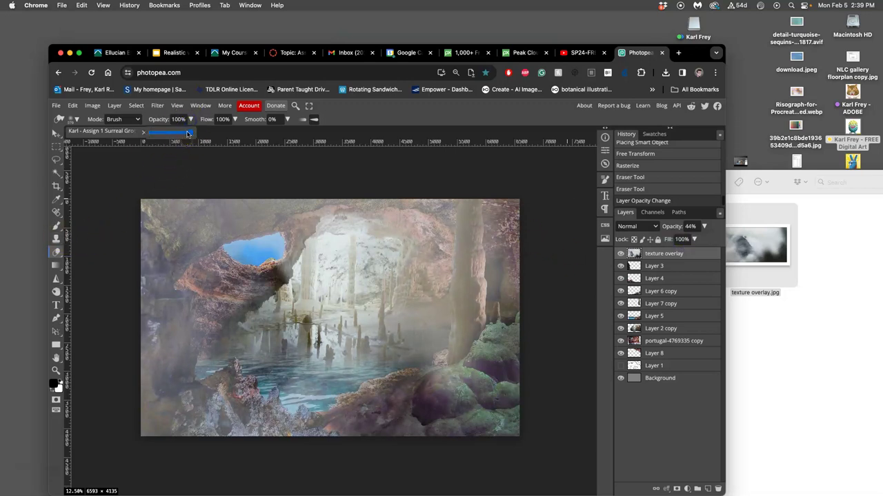
left_click_drag(165, 133, 145, 137)
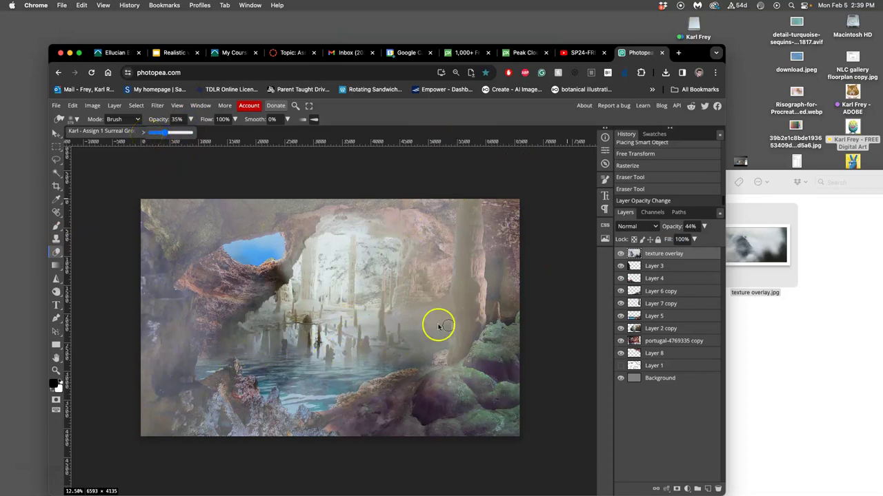
left_click(418, 309)
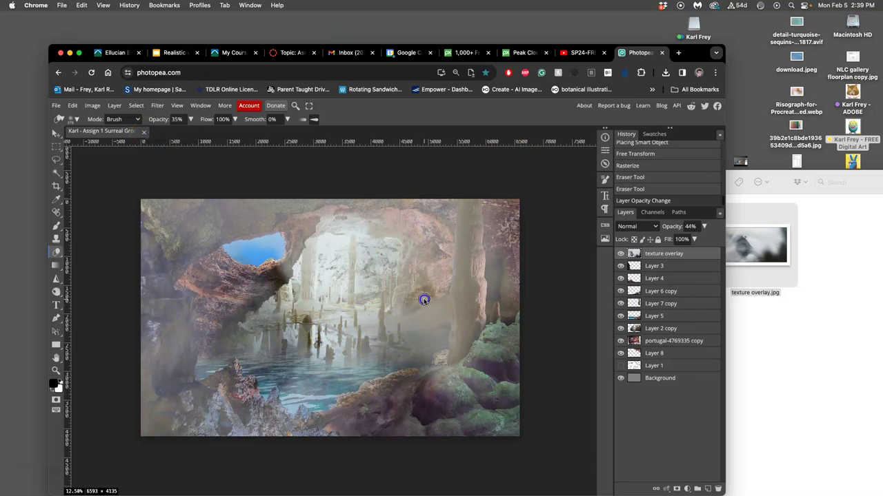
left_click(337, 276)
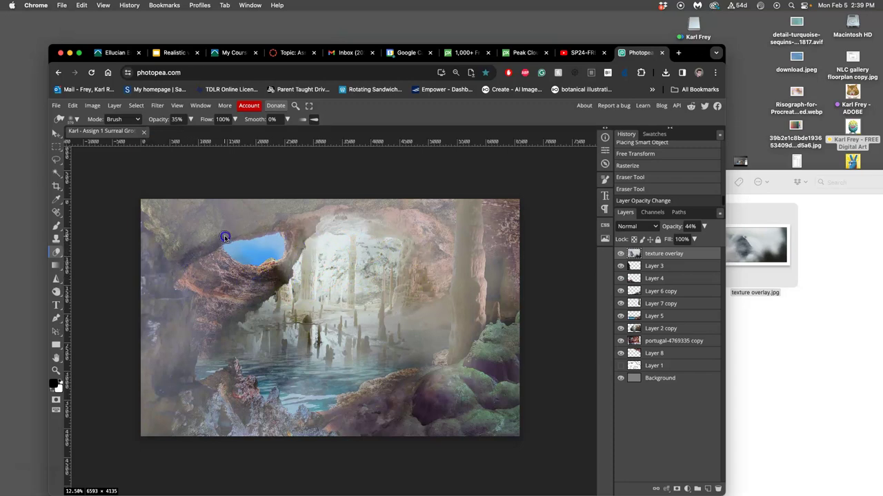
mouse_move(228, 247)
left_mouse_down()
mouse_move(297, 227)
mouse_move(306, 201)
left_mouse_up()
Step: Enlarge the eraser to 787 px and erase mist across the upper left and right of the cave
left_click(191, 120)
left_click_drag(183, 133, 185, 135)
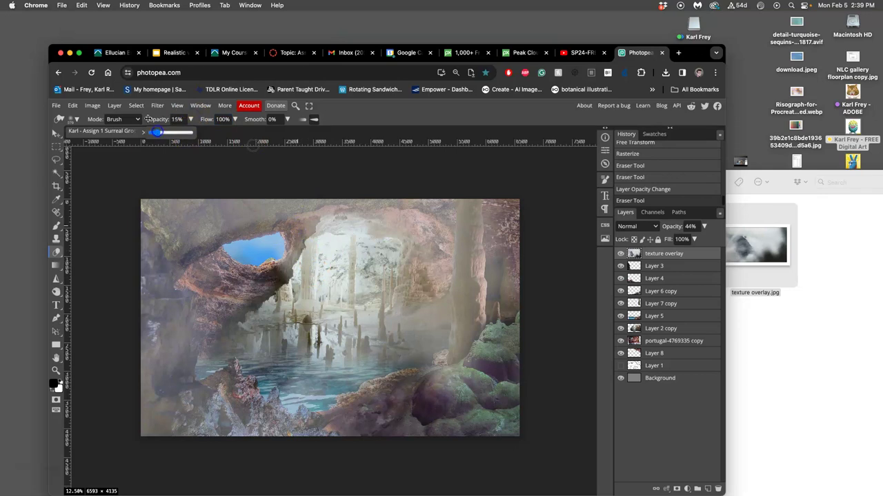
left_click(113, 119)
left_click(78, 120)
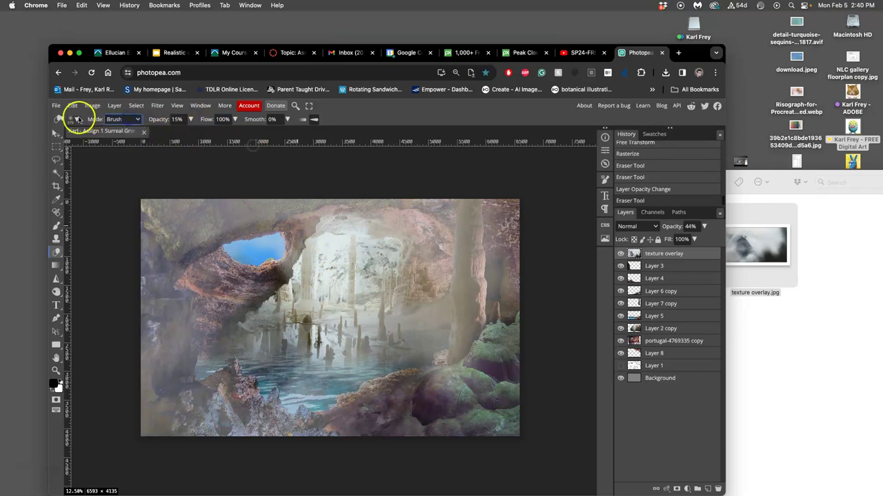
mouse_move(164, 144)
left_mouse_down()
mouse_move(183, 147)
mouse_move(176, 138)
mouse_move(223, 167)
left_mouse_up()
left_click(289, 194)
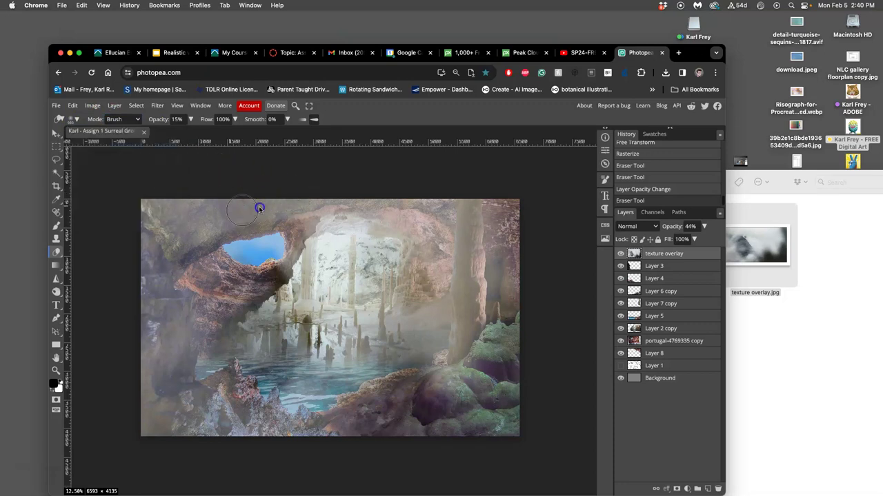
mouse_move(234, 203)
left_mouse_down()
mouse_move(199, 200)
mouse_move(150, 254)
mouse_move(202, 271)
mouse_move(172, 229)
mouse_move(197, 244)
mouse_move(380, 242)
mouse_move(449, 211)
mouse_move(421, 215)
mouse_move(392, 239)
mouse_move(459, 280)
mouse_move(489, 264)
left_mouse_up()
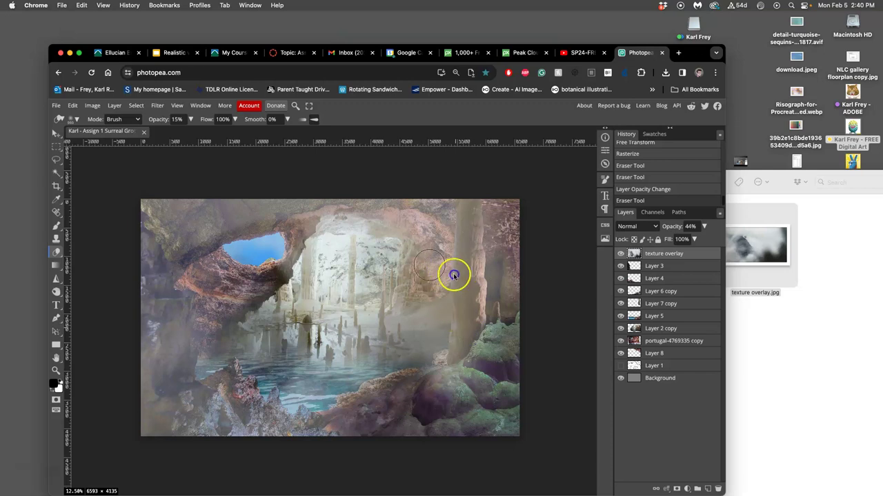
mouse_move(456, 260)
left_mouse_down()
mouse_move(469, 298)
mouse_move(471, 250)
mouse_move(465, 299)
mouse_move(668, 274)
left_mouse_up()
Step: Compare the overlay on and off, then erase mist near the stalagmites
left_click(620, 254)
left_click(620, 254)
left_click(620, 254)
left_click(620, 254)
left_click(441, 283)
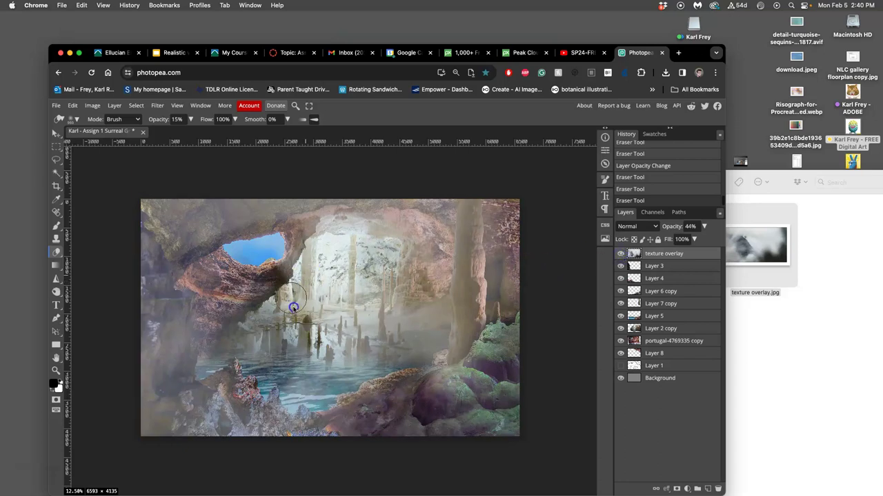
left_click_drag(329, 309, 344, 288)
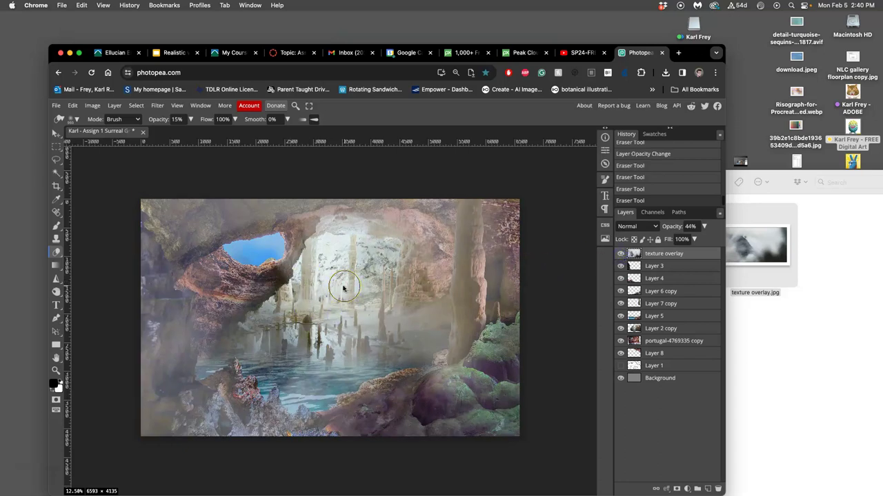
scroll(332, 285, "down", 3)
scroll(308, 272, "up", 2)
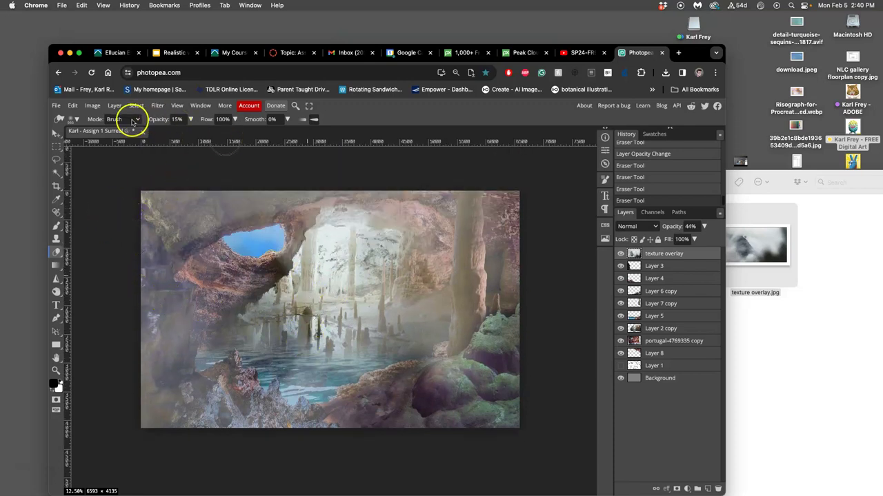
Step: Colorize the texture overlay in Hue/Saturation, lowering saturation to 35 for a purple tint
left_click(92, 105)
mouse_move(114, 137)
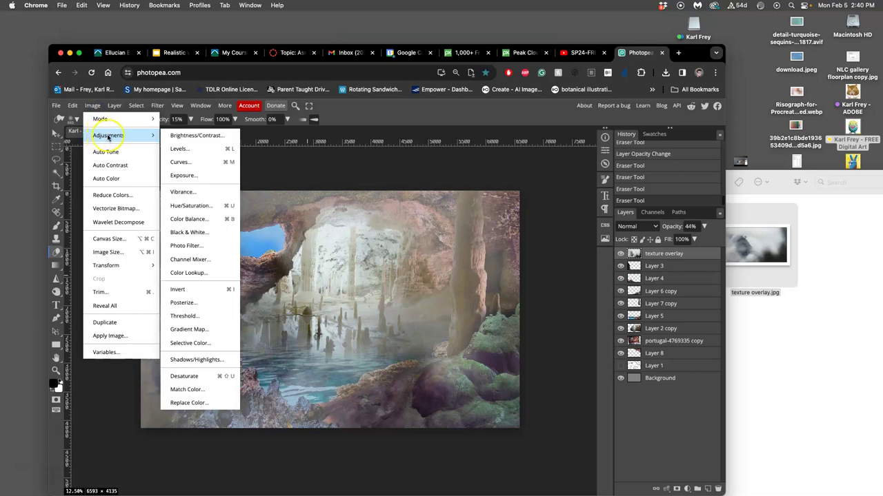
left_click(205, 206)
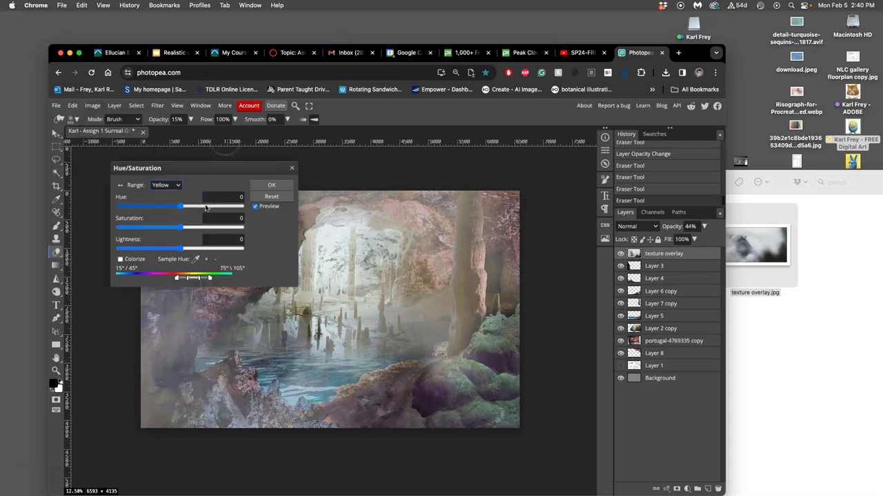
left_click_drag(227, 163, 507, 117)
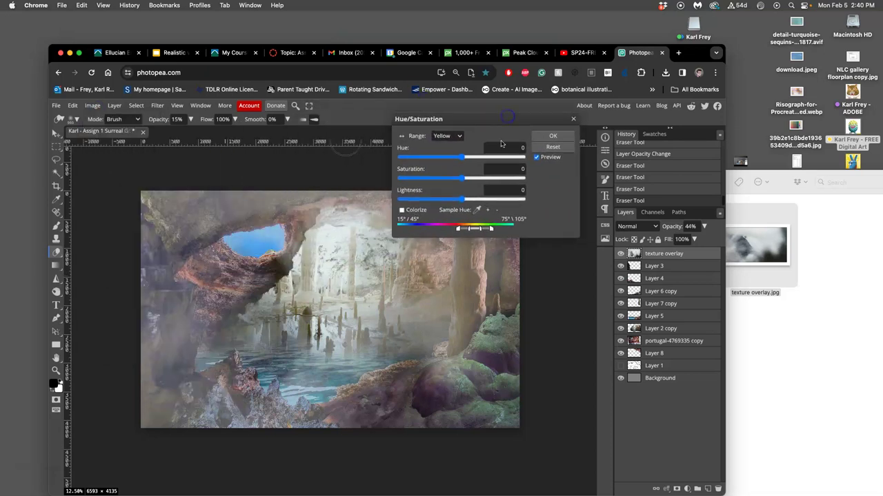
left_click(402, 210)
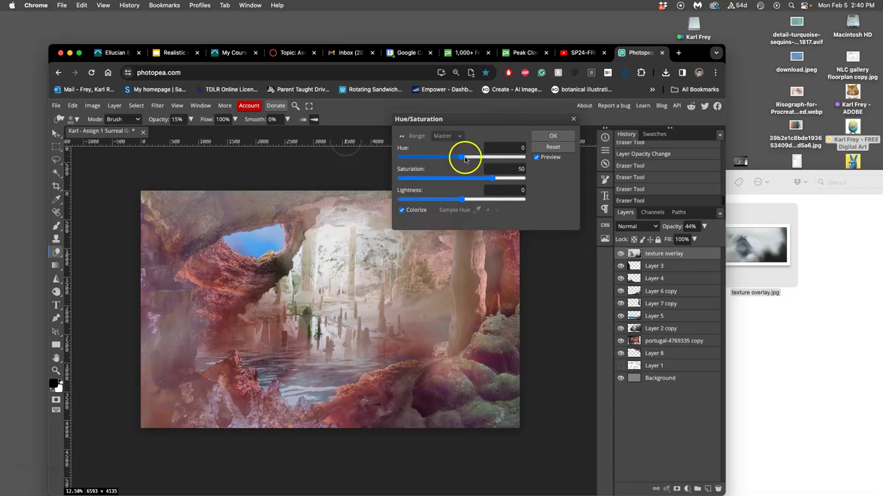
left_click_drag(492, 178, 460, 160)
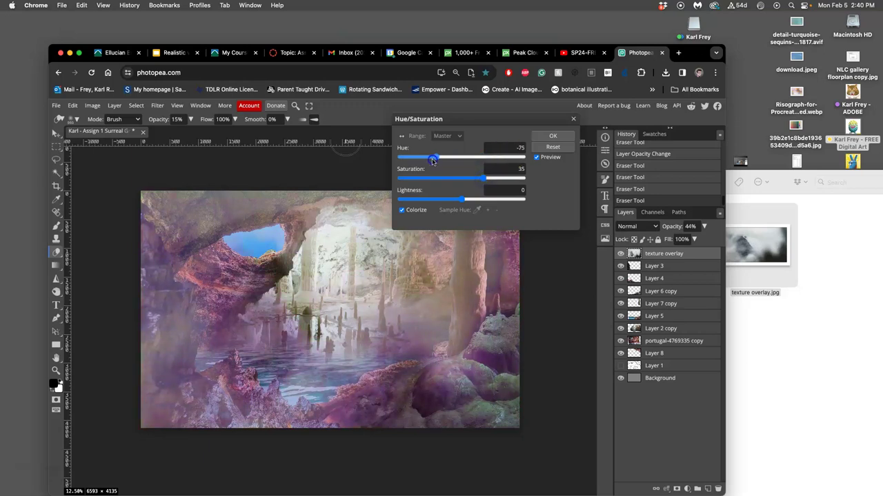